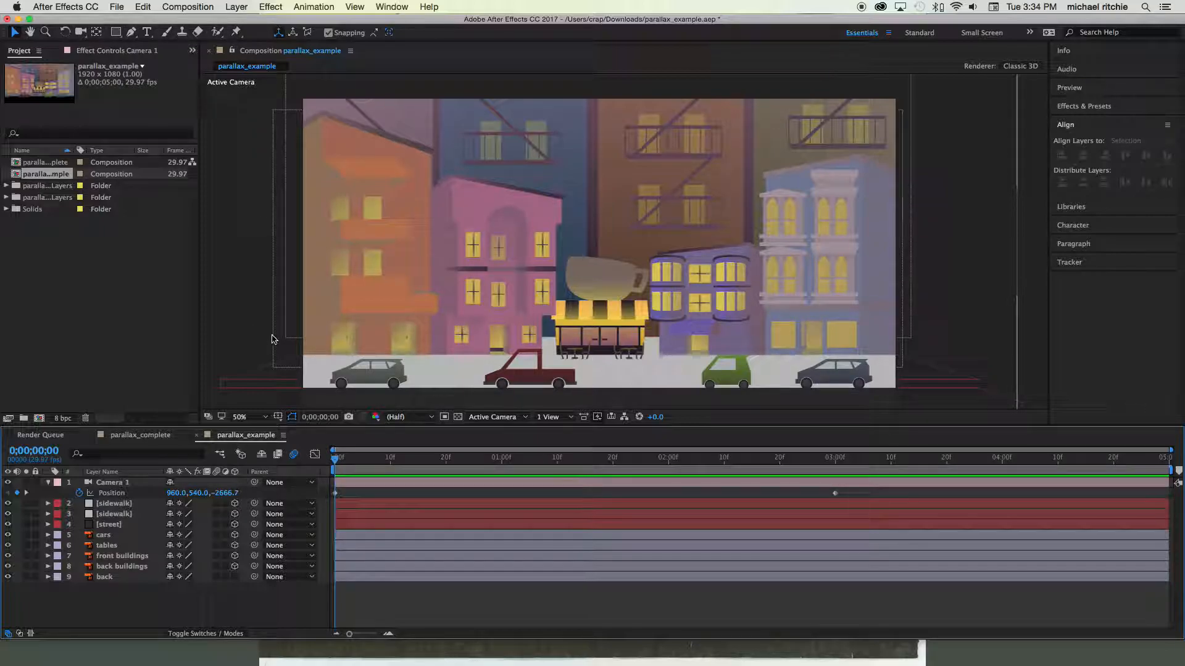
# - Split the composition viewer into two horizontal views and frame the full camera and scene in both the Left and Active Camera views
pyautogui.click(554, 420)
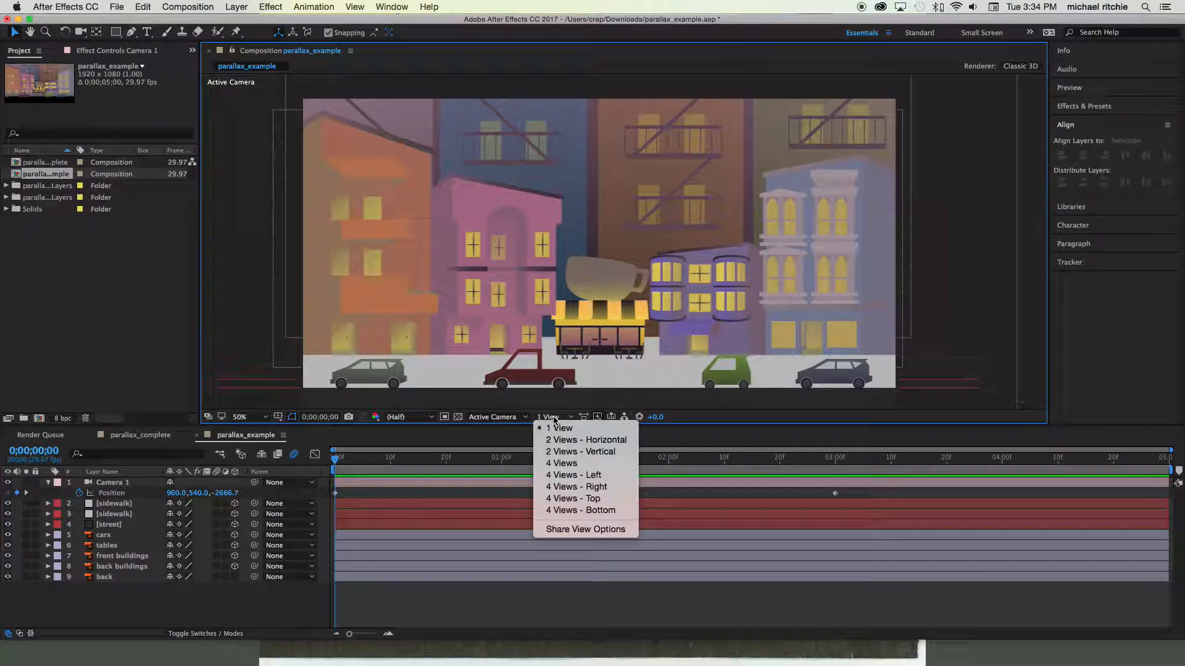
pyautogui.click(560, 444)
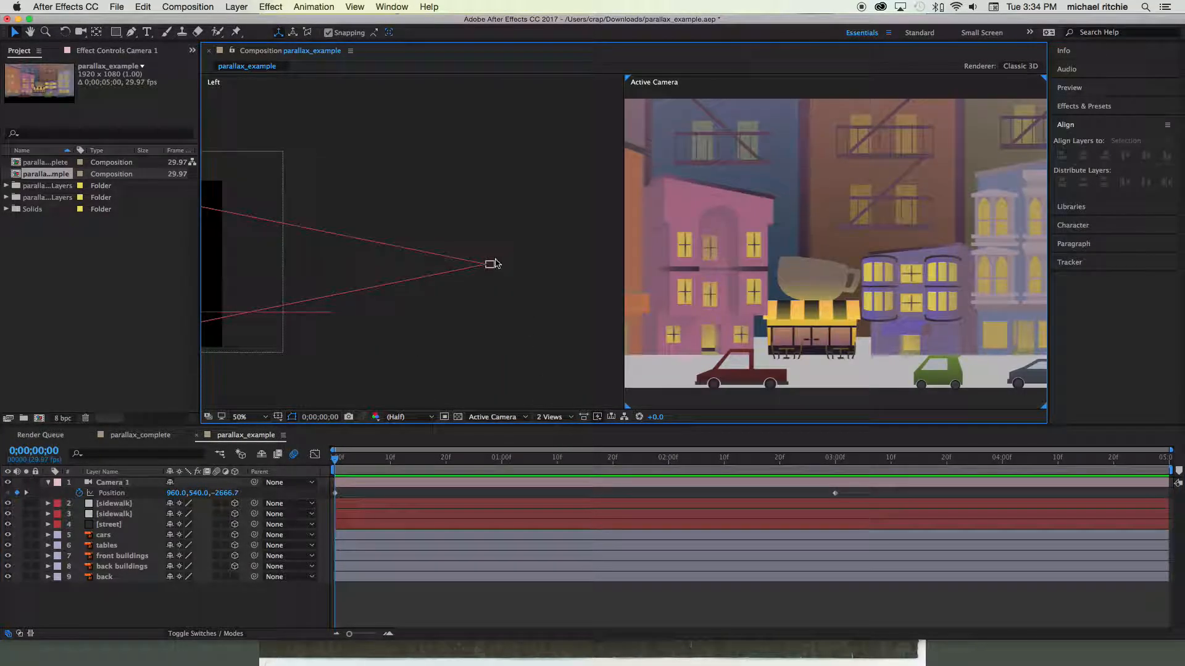
pyautogui.scroll(-4, 495, 264)
pyautogui.scroll(2, 496, 263)
pyautogui.moveTo(502, 277); pyautogui.dragTo(568, 297)
pyautogui.scroll(4, 576, 302)
pyautogui.scroll(-5, 568, 302)
pyautogui.scroll(2, 568, 302)
pyautogui.scroll(-2, 798, 304)
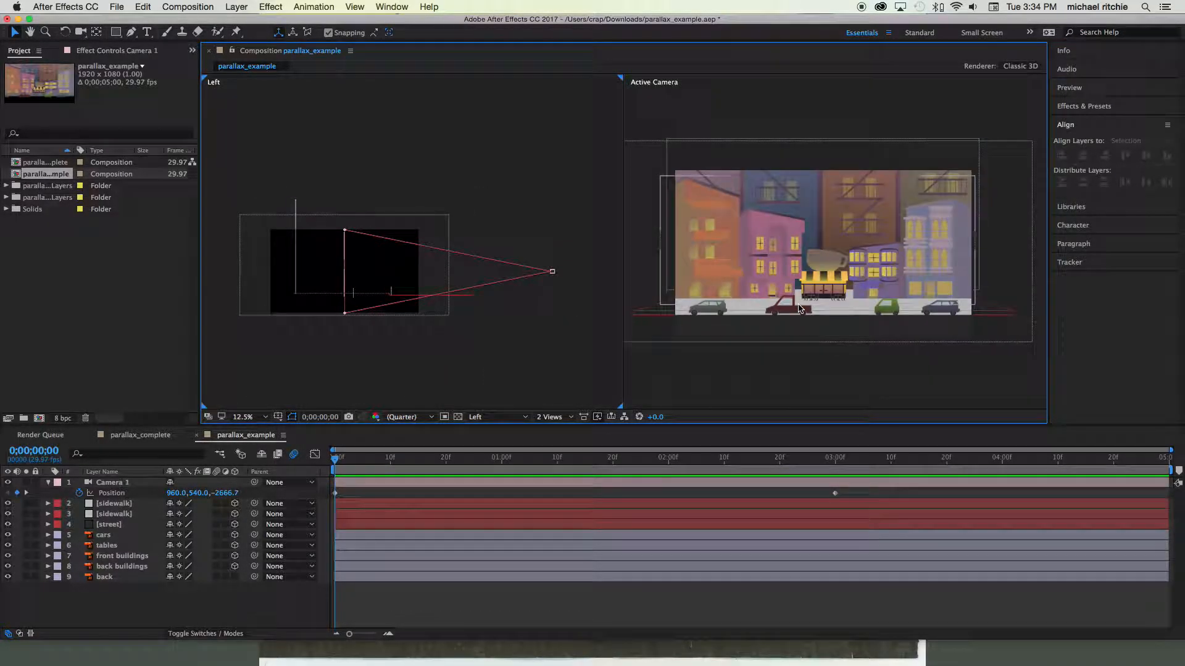
# - Convert Camera 1 to a Two-Node Camera in its camera settings
pyautogui.click(553, 273)
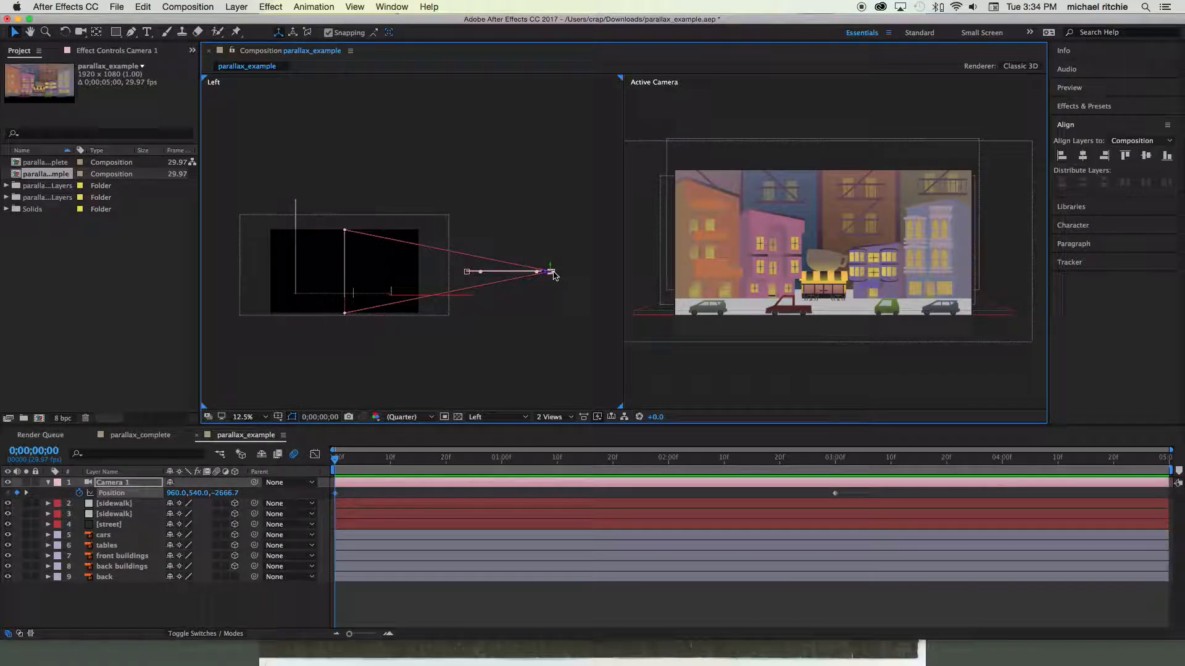
pyautogui.click(119, 483)
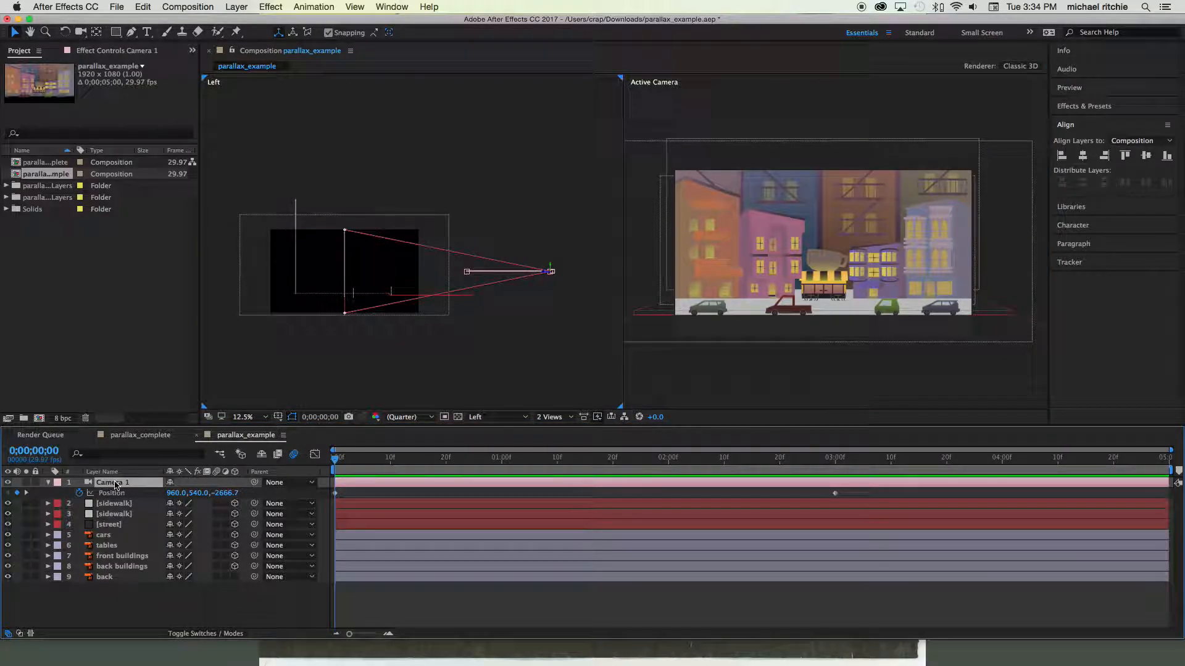
pyautogui.click(235, 7)
pyautogui.click(254, 34)
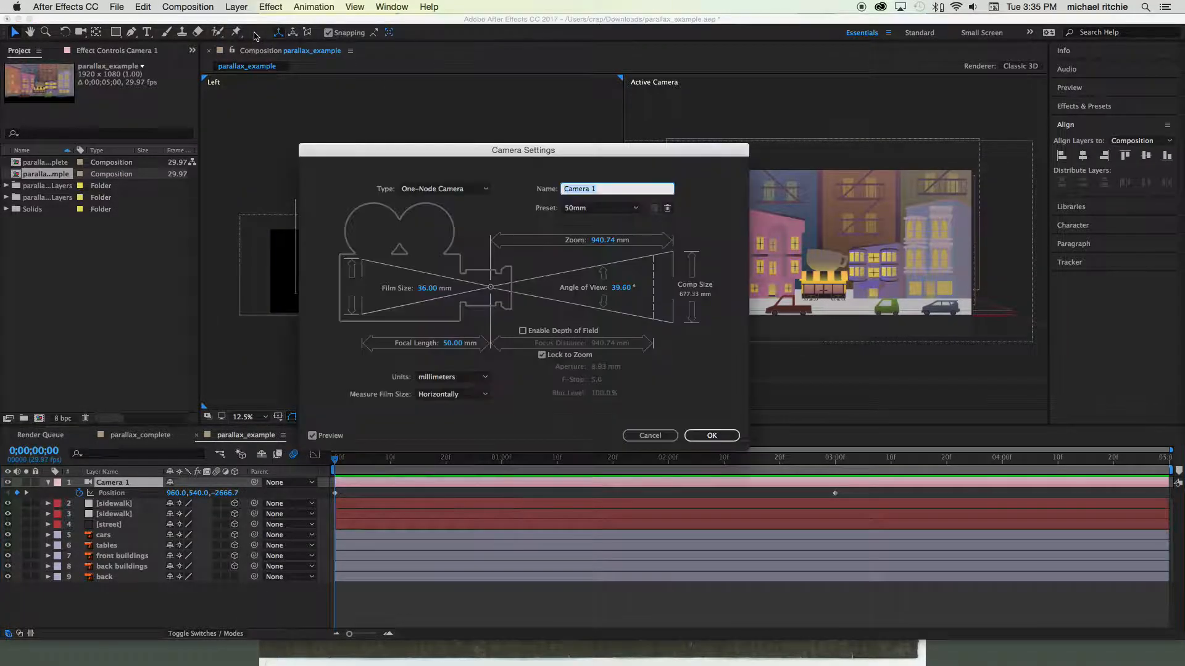
pyautogui.click(444, 189)
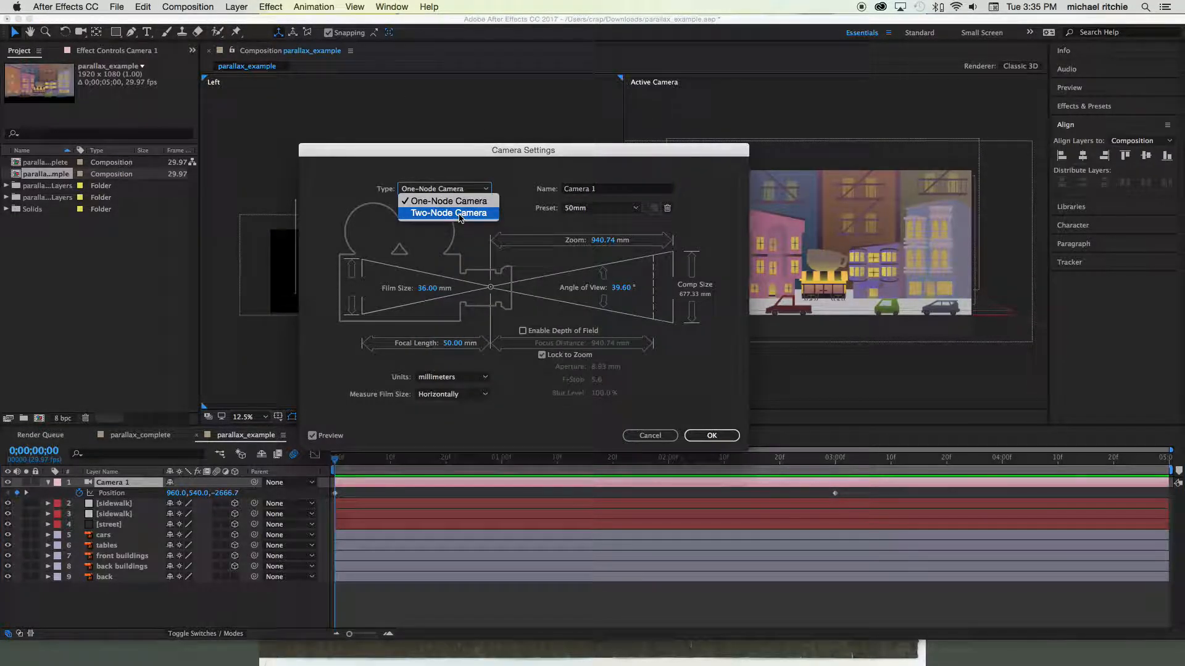
pyautogui.click(460, 216)
pyautogui.click(711, 436)
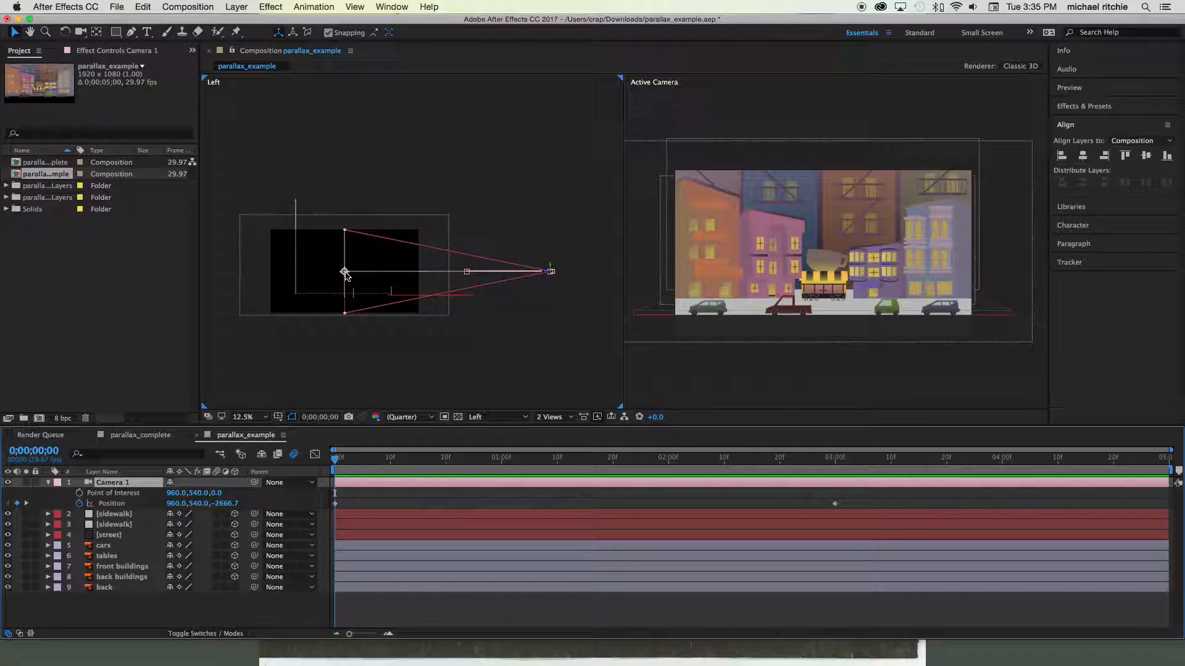
# - Try moving Camera 1's point of interest down and closer to the camera in the Left view, and undo the move
pyautogui.moveTo(344, 273); pyautogui.dragTo(398, 293)
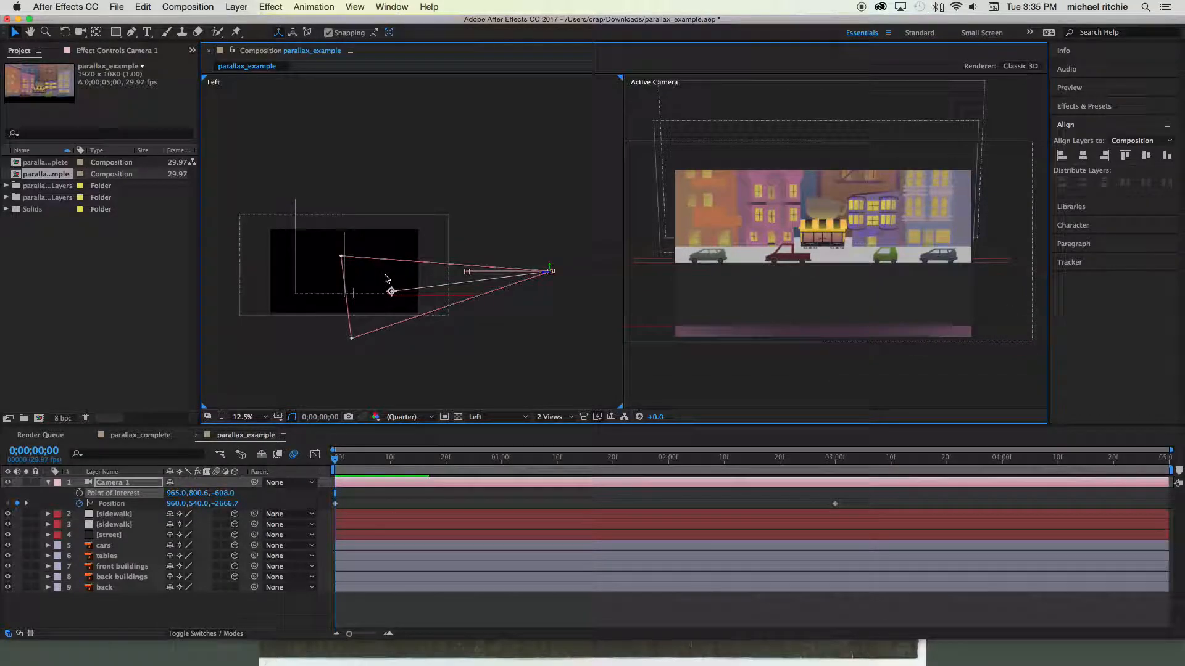
pyautogui.press('super+z')
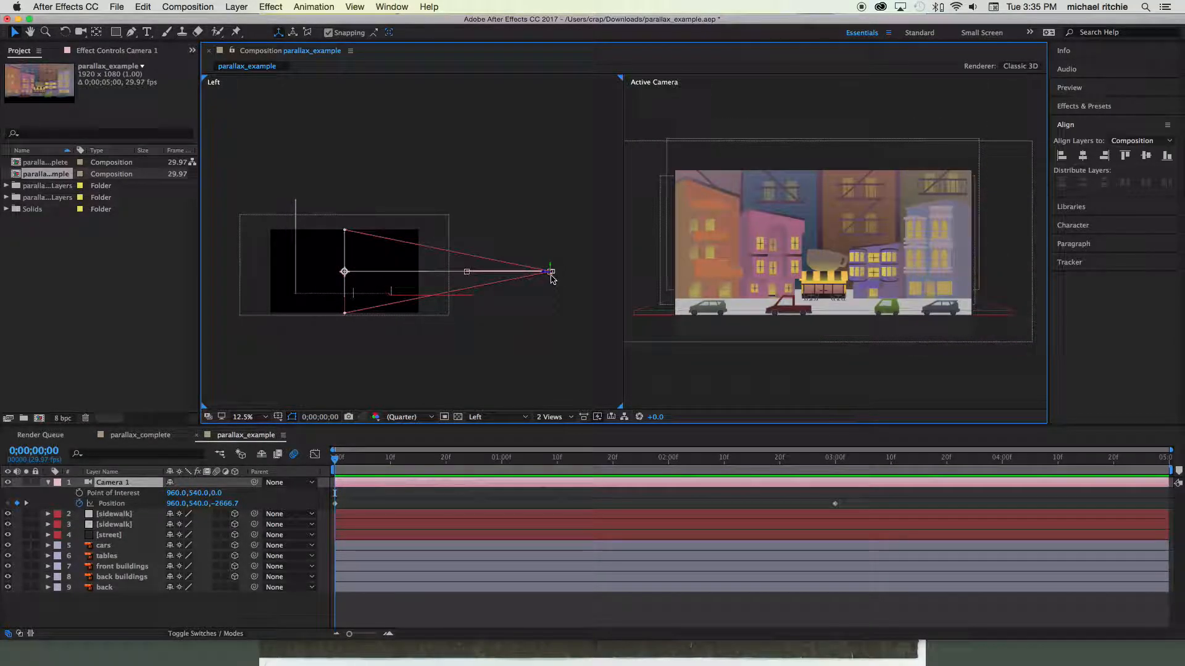
pyautogui.press('.')
pyautogui.press('.')
pyautogui.press('space')
pyautogui.moveTo(543, 279); pyautogui.dragTo(154, 196)
pyautogui.moveTo(529, 266); pyautogui.dragTo(373, 104)
pyautogui.press('super+z')
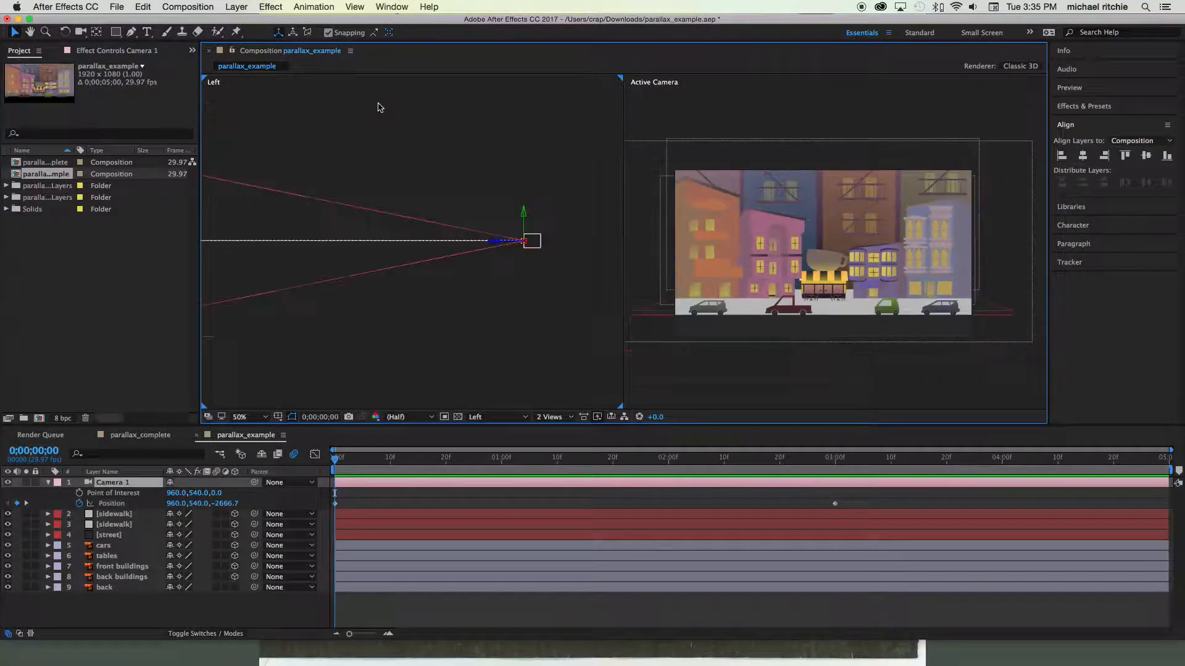
pyautogui.press('space')
pyautogui.moveTo(482, 273); pyautogui.dragTo(494, 275)
pyautogui.press(',')
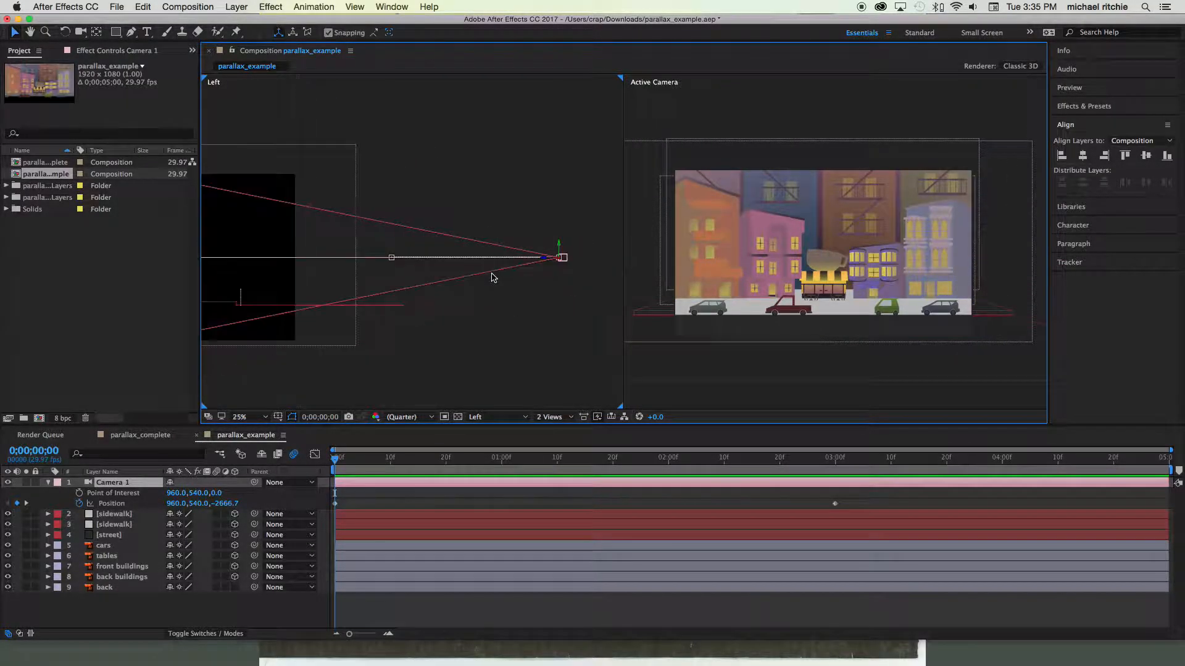
pyautogui.press('space')
pyautogui.moveTo(413, 256); pyautogui.dragTo(457, 275)
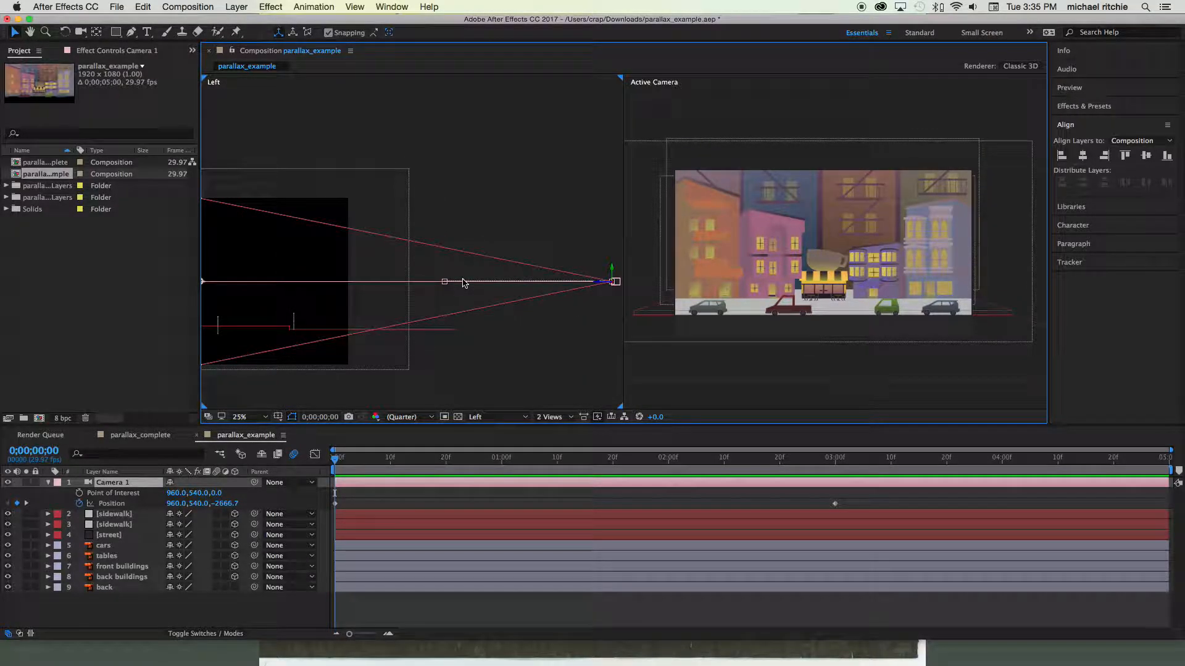
pyautogui.press(',')
pyautogui.press(',')
pyautogui.press('.')
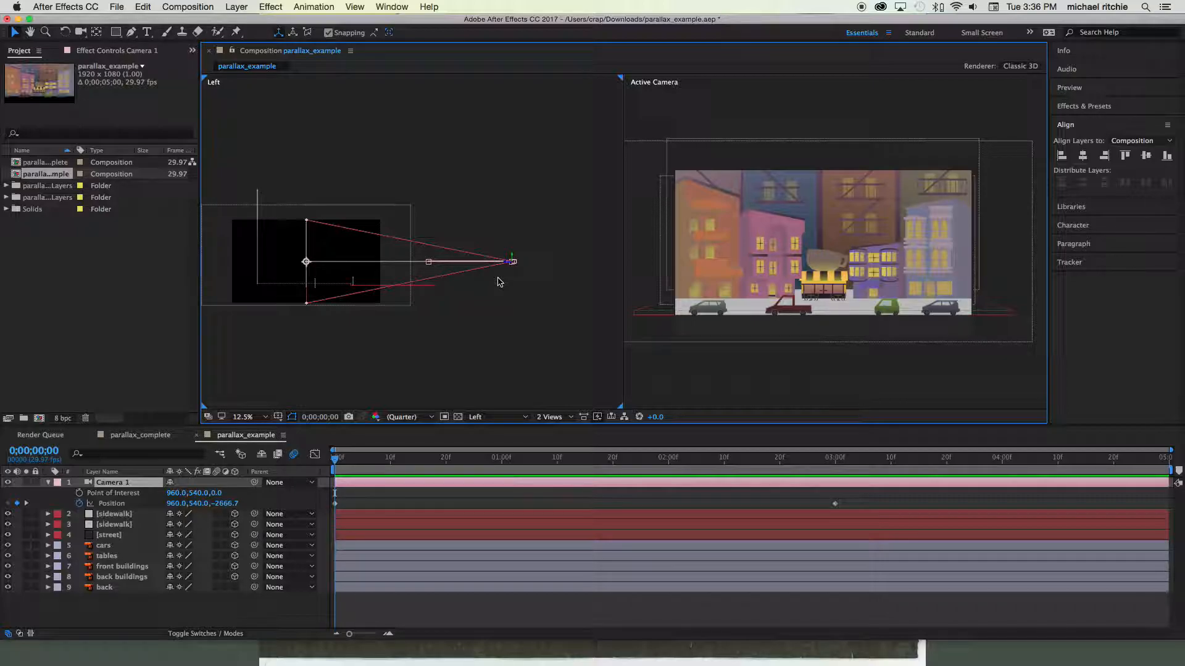
pyautogui.press('.')
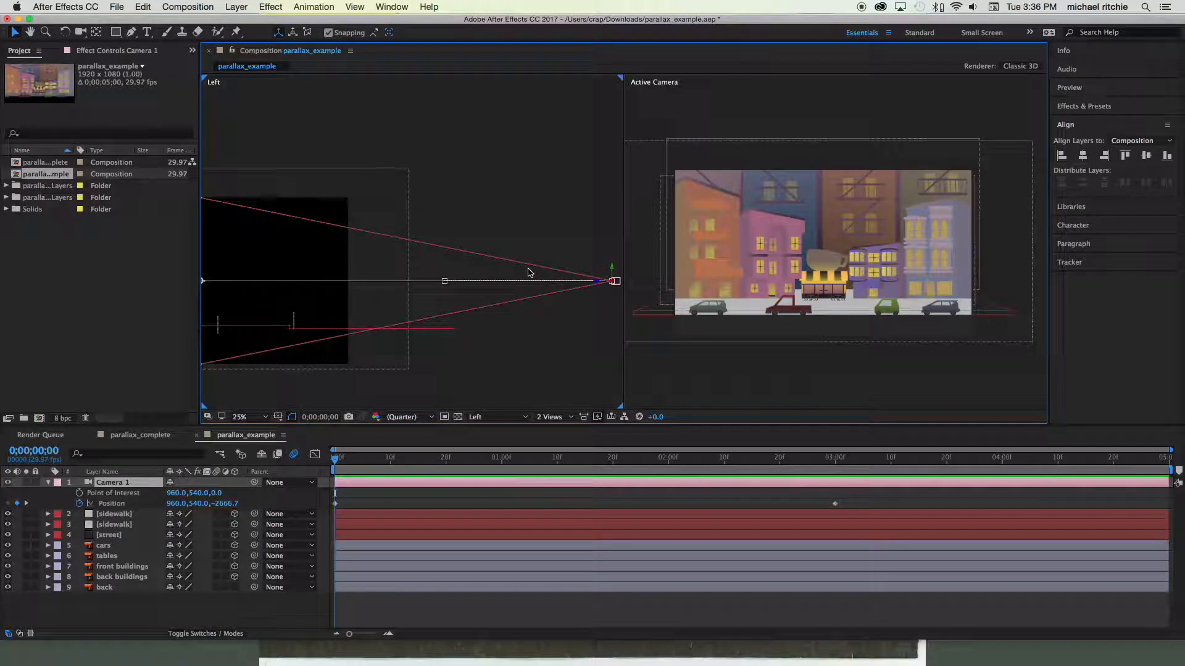
# - Raise Camera 1 in the Left view at frame 0, placing it at about 960, 0, -2564.7
pyautogui.click(334, 460)
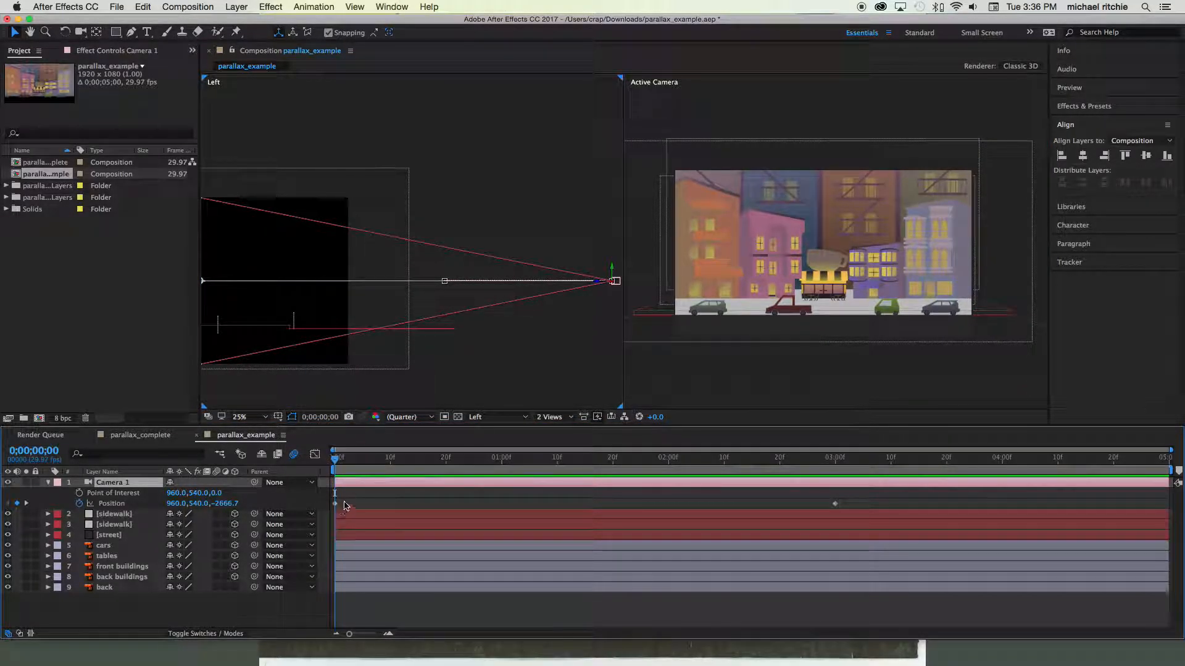
pyautogui.moveTo(539, 354); pyautogui.dragTo(387, 368)
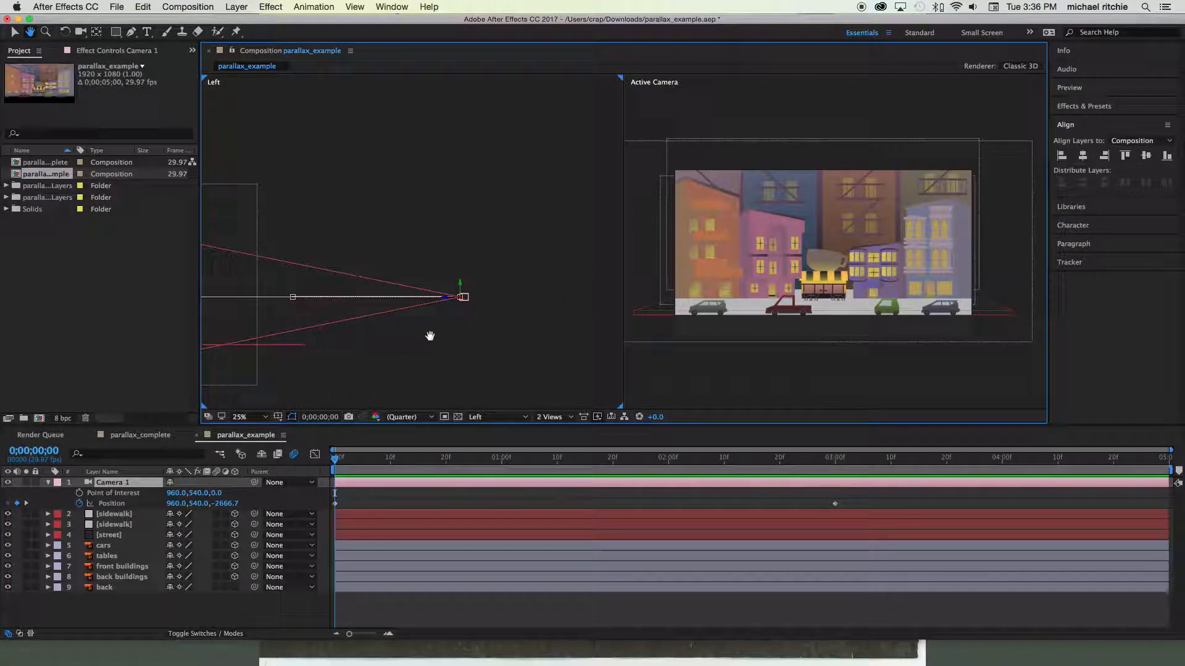
pyautogui.press('.')
pyautogui.press('h')
pyautogui.moveTo(480, 290); pyautogui.dragTo(443, 270)
pyautogui.press('v')
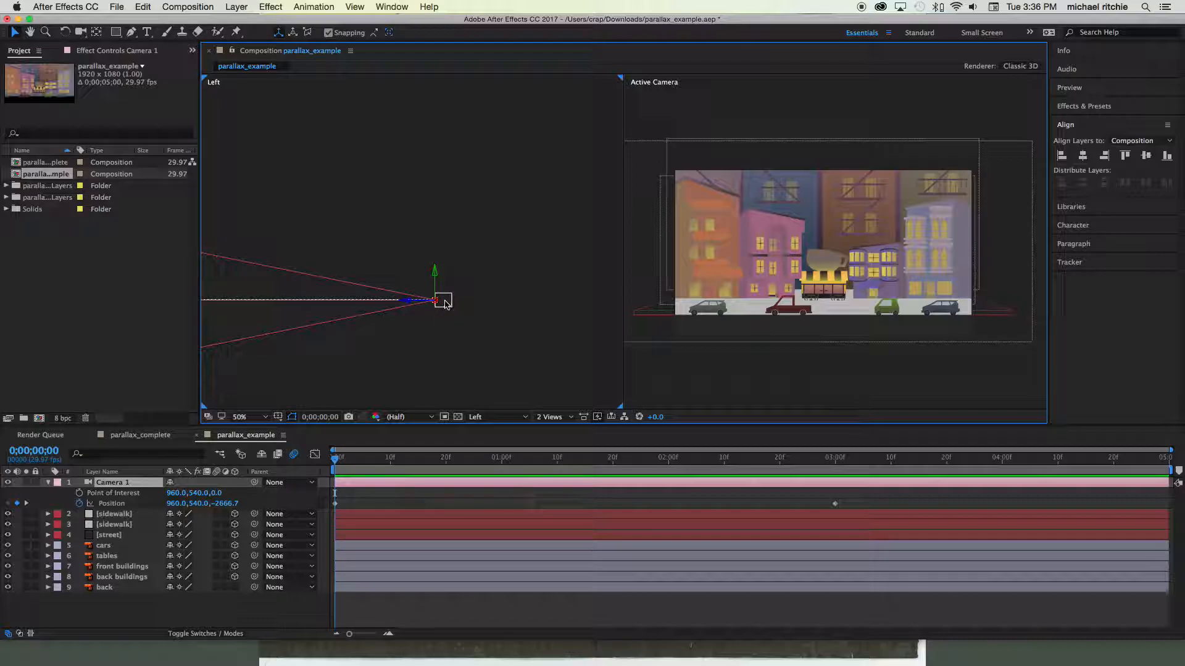
pyautogui.moveTo(447, 305); pyautogui.dragTo(416, 138)
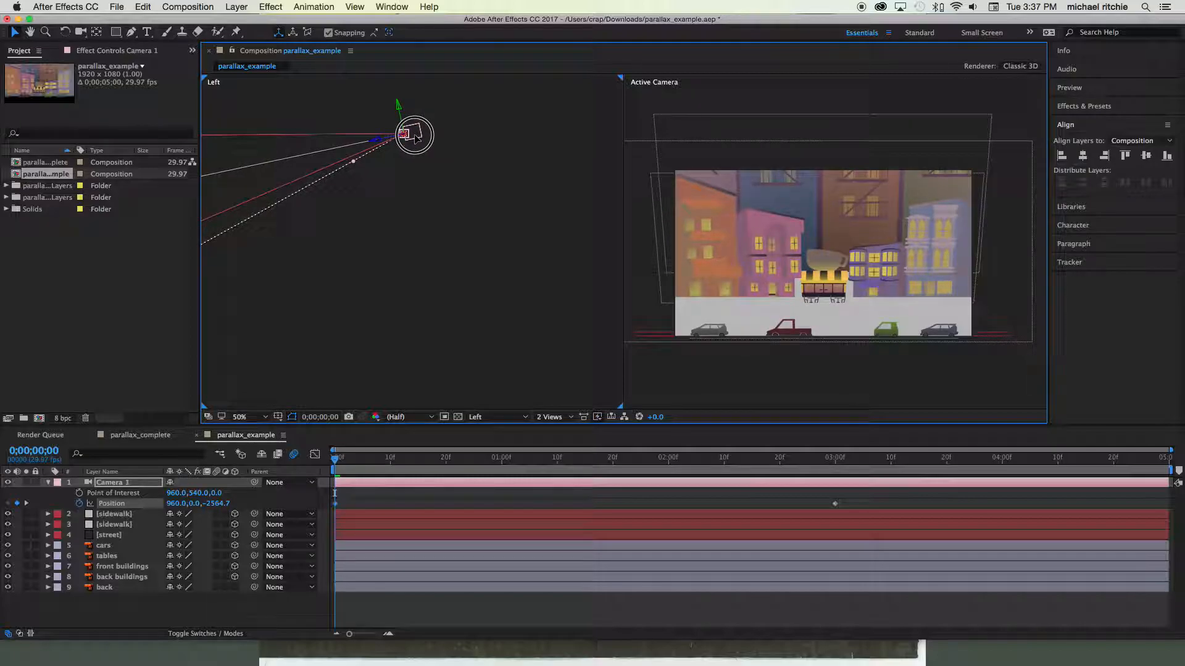
# - Bend Camera 1's motion path into a curve, with a near-horizontal handle at the end keyframe and a near-vertical handle at the start keyframe
pyautogui.scroll(2, 418, 135)
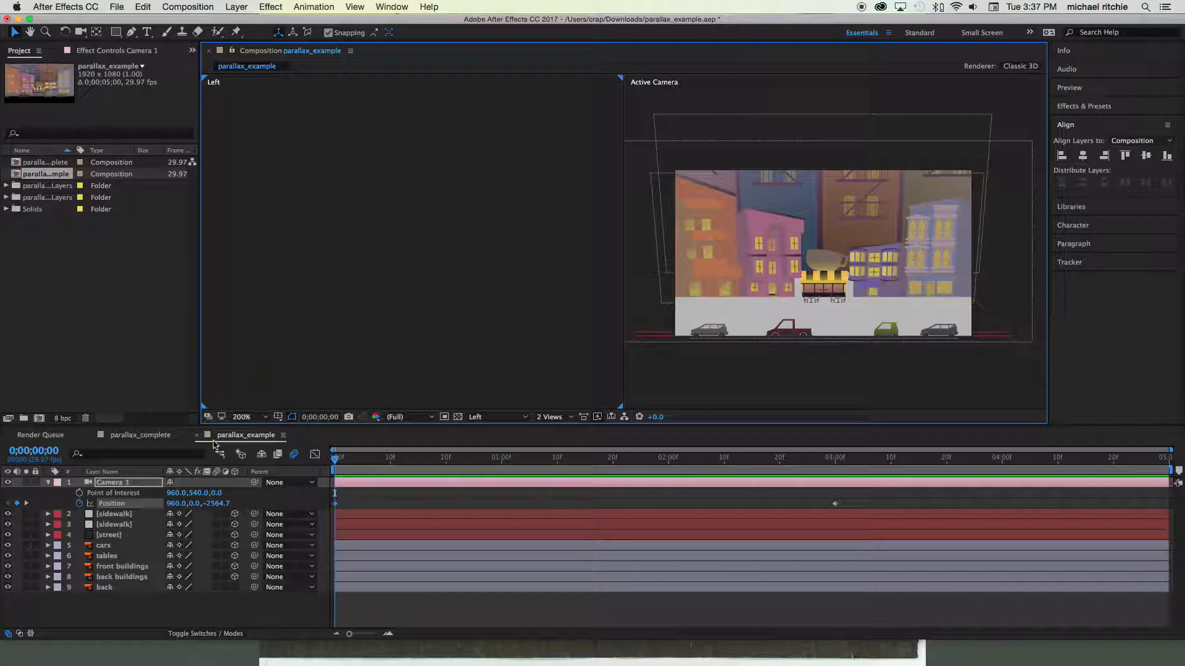
pyautogui.click(100, 481)
pyautogui.scroll(-1, 315, 343)
pyautogui.scroll(-3, 315, 347)
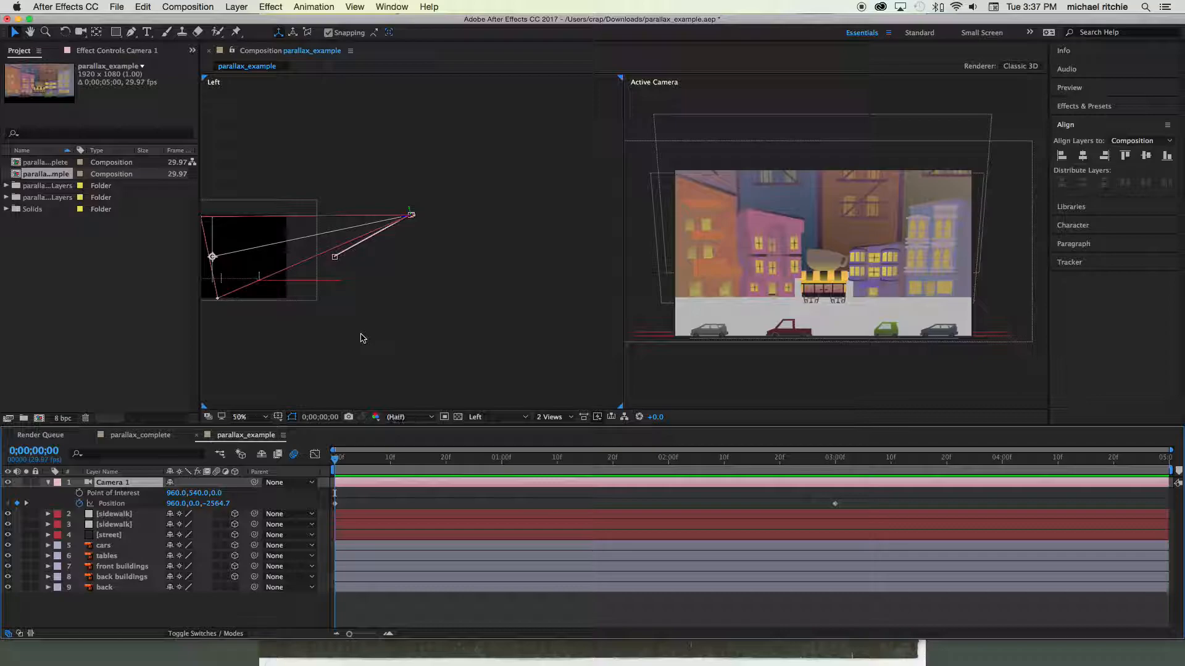
pyautogui.scroll(3, 360, 332)
pyautogui.moveTo(335, 461)
pyautogui.mouseDown()
pyautogui.moveTo(478, 468)
pyautogui.moveTo(748, 511)
pyautogui.moveTo(823, 503)
pyautogui.moveTo(834, 516)
pyautogui.moveTo(333, 457)
pyautogui.mouseUp()
pyautogui.press('h')
pyautogui.moveTo(328, 331); pyautogui.dragTo(481, 328)
pyautogui.press('v')
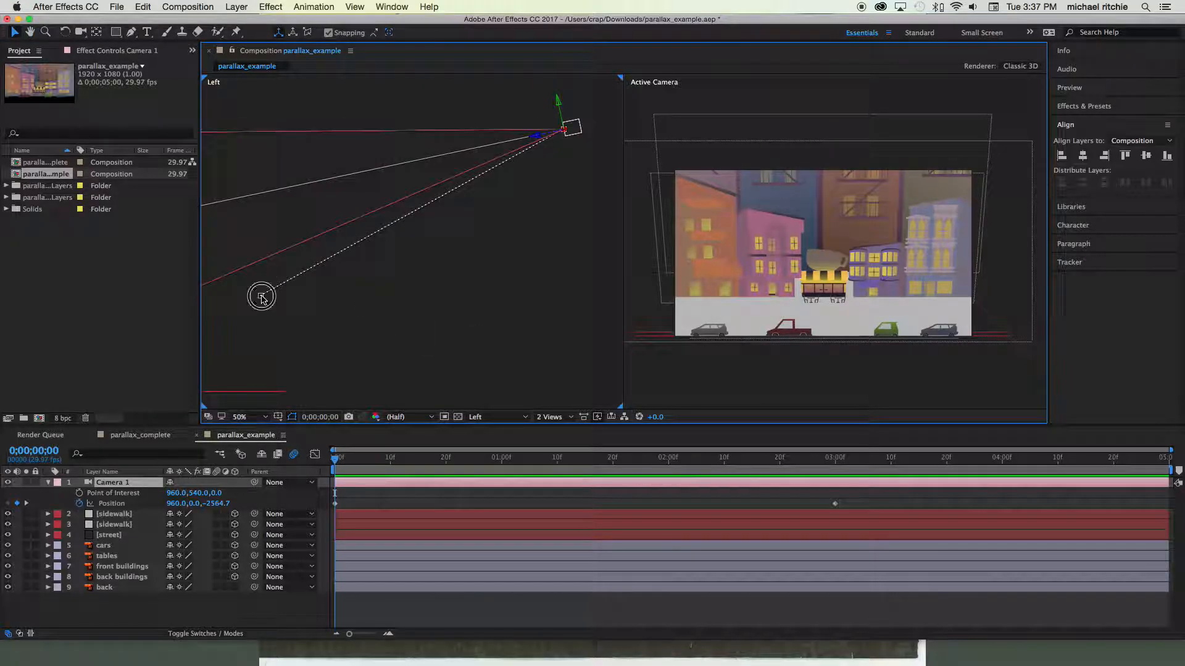
pyautogui.click(261, 297)
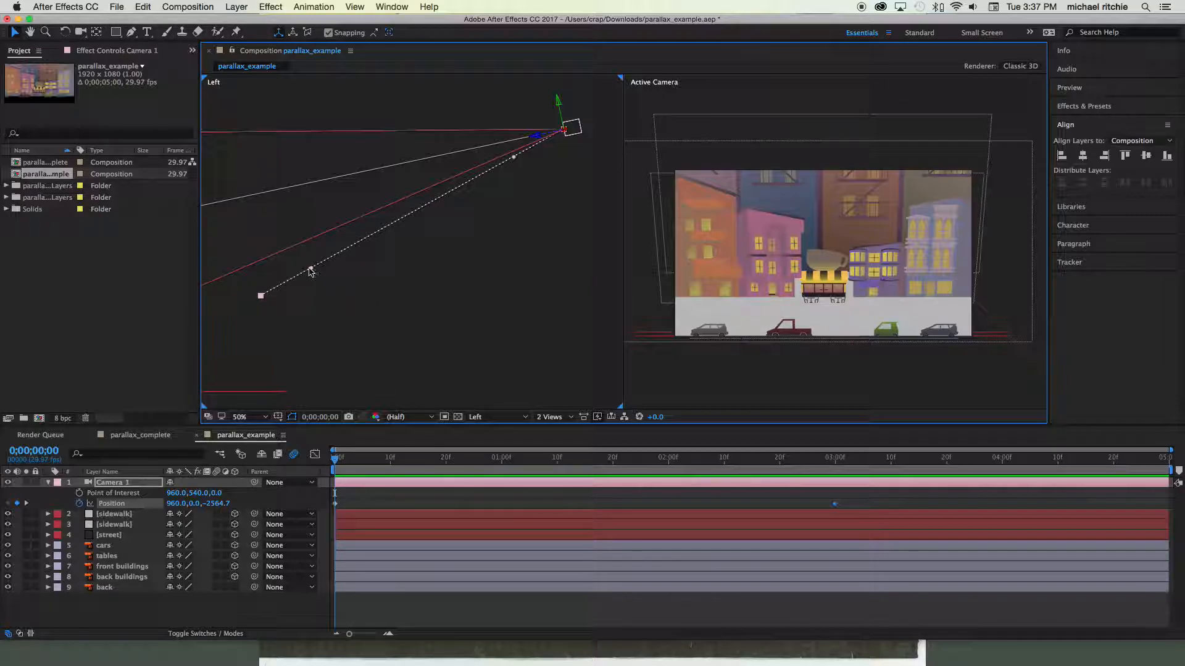
pyautogui.moveTo(312, 272); pyautogui.dragTo(370, 295)
pyautogui.moveTo(515, 162); pyautogui.dragTo(558, 256)
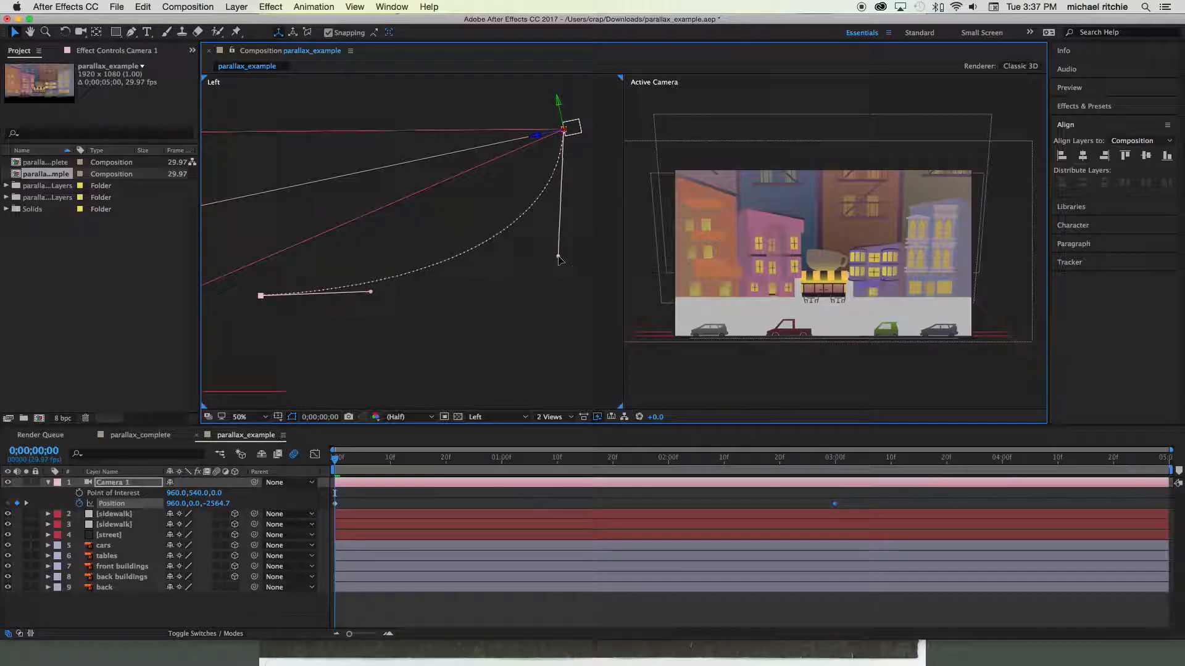
# - Lengthen the end keyframe's path handle with the Convert Vertex tool, and extend the start keyframe's handle slightly downward
pyautogui.click(130, 33)
pyautogui.click(133, 34)
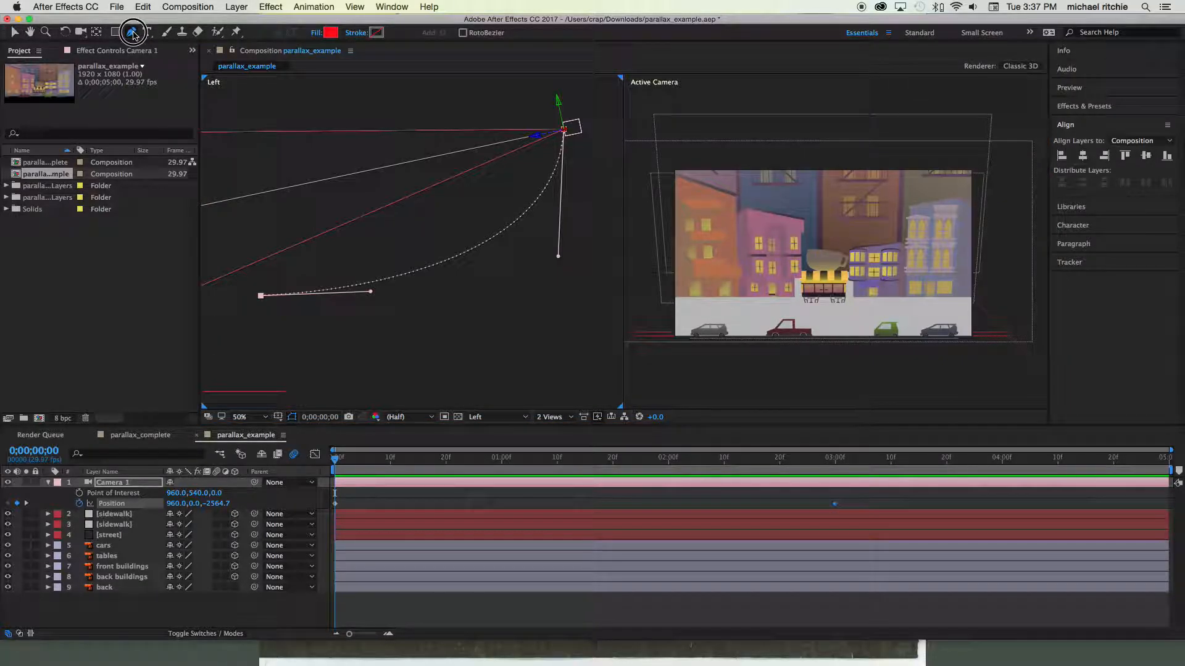
pyautogui.moveTo(131, 32); pyautogui.dragTo(176, 77)
pyautogui.moveTo(261, 297); pyautogui.dragTo(363, 299)
pyautogui.moveTo(384, 300); pyautogui.dragTo(421, 296)
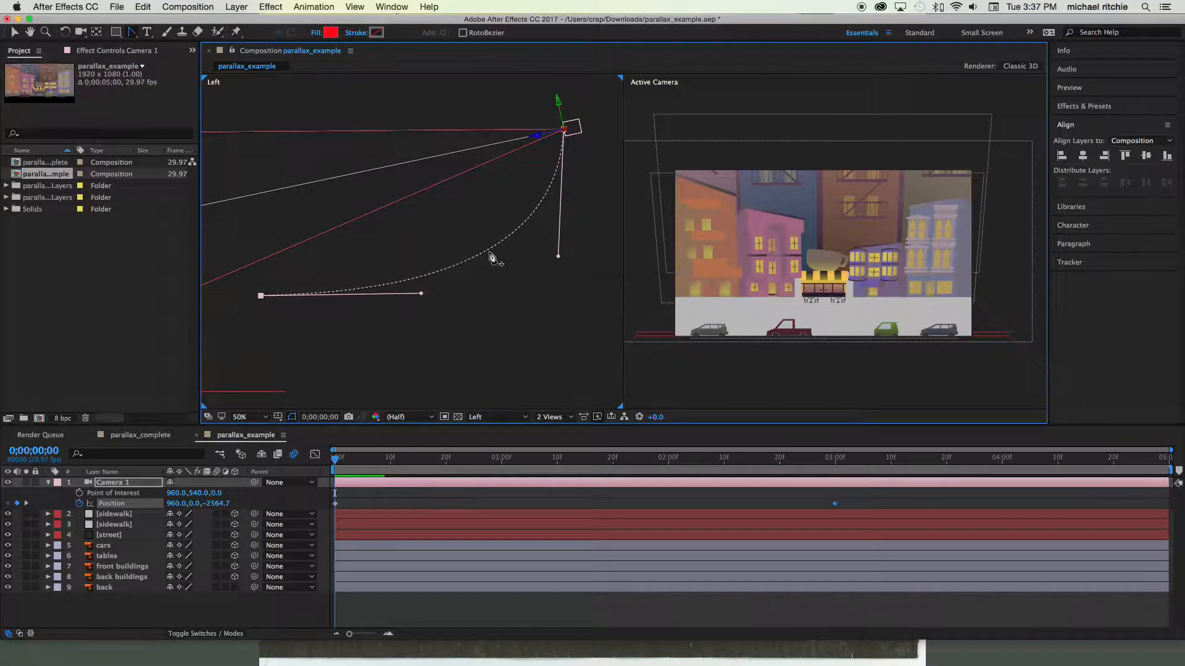
pyautogui.click(9, 31)
pyautogui.moveTo(559, 259); pyautogui.dragTo(557, 271)
# - Apply Easy Ease to both of Camera 1's Position keyframes
pyautogui.click(335, 504)
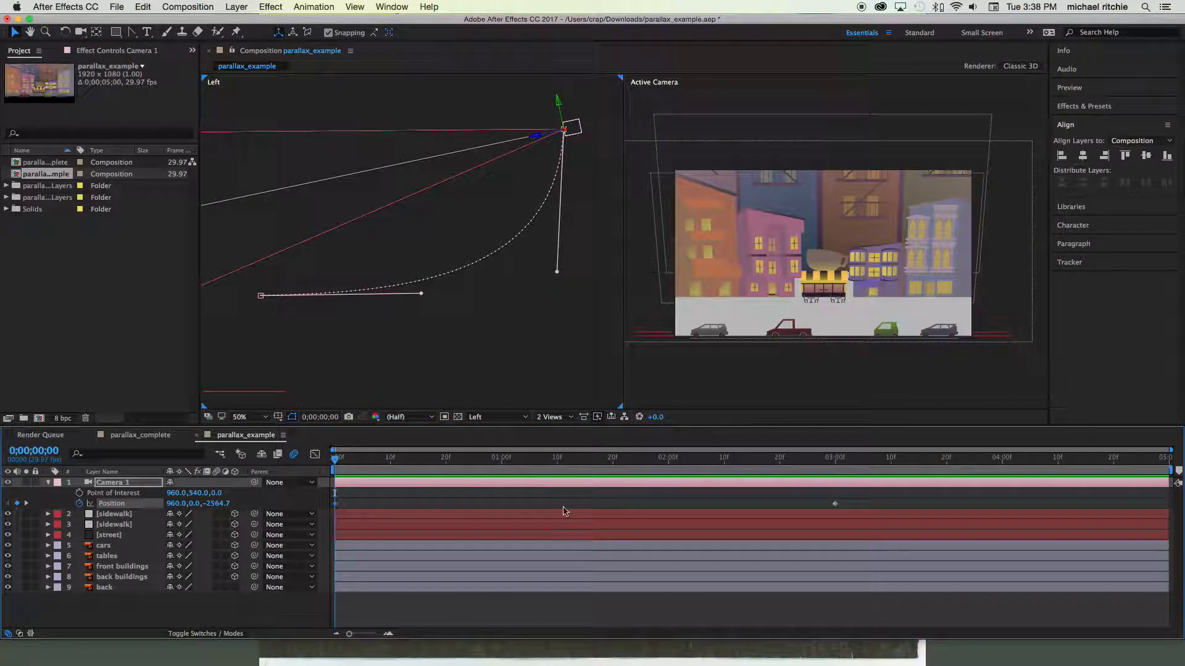
pyautogui.rightClick(835, 505)
pyautogui.moveTo(891, 652)
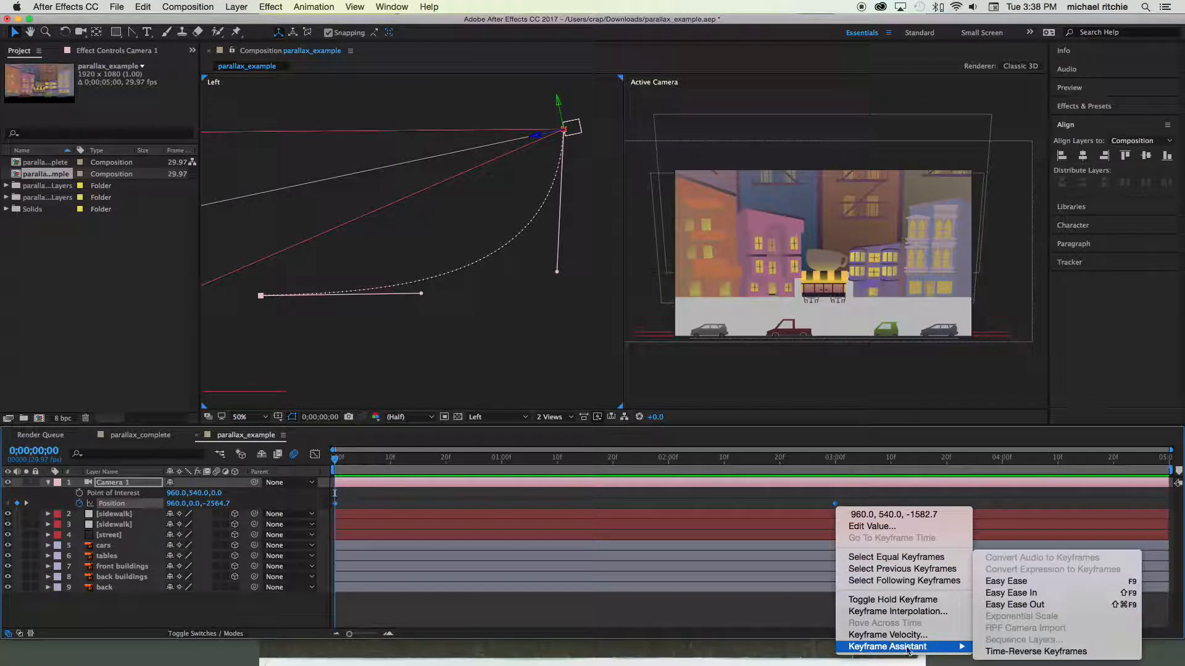
pyautogui.click(1006, 582)
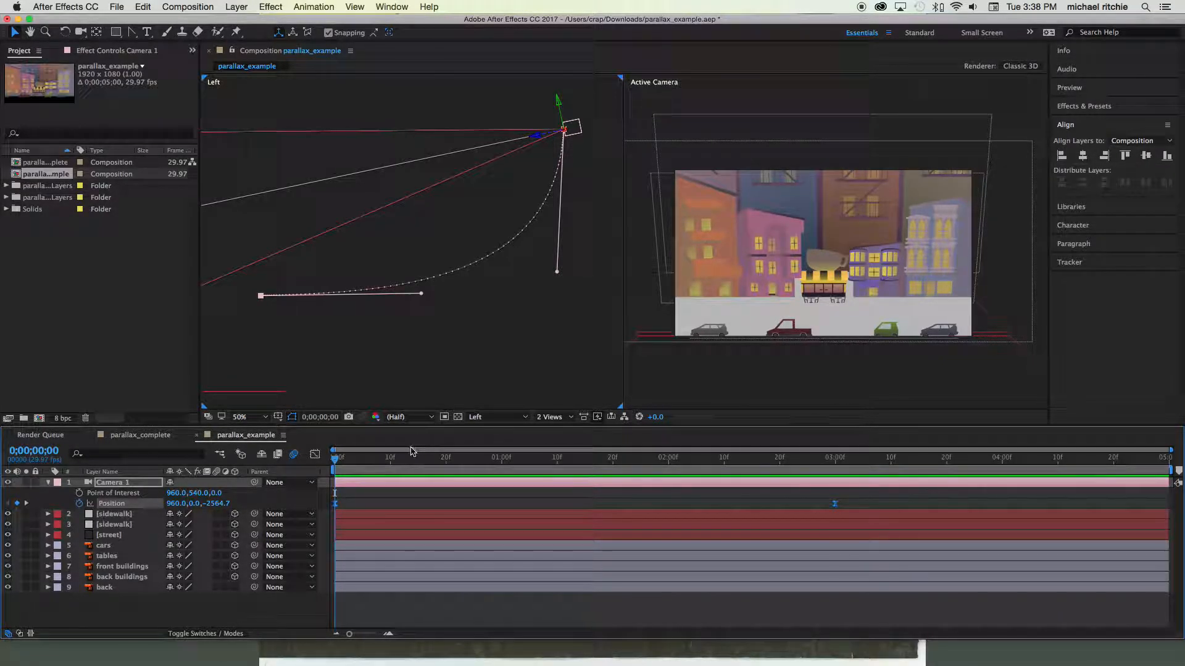
# - Preview the camera animation and return the playhead to 0;00;00;00
pyautogui.press('space')
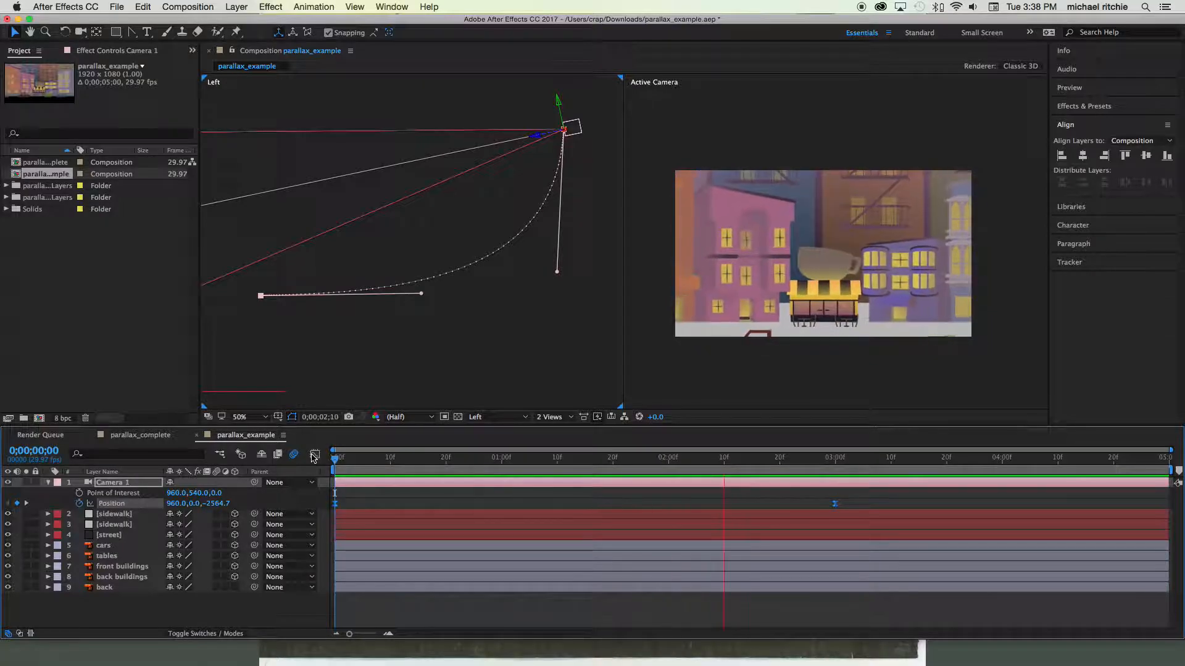
pyautogui.press('space')
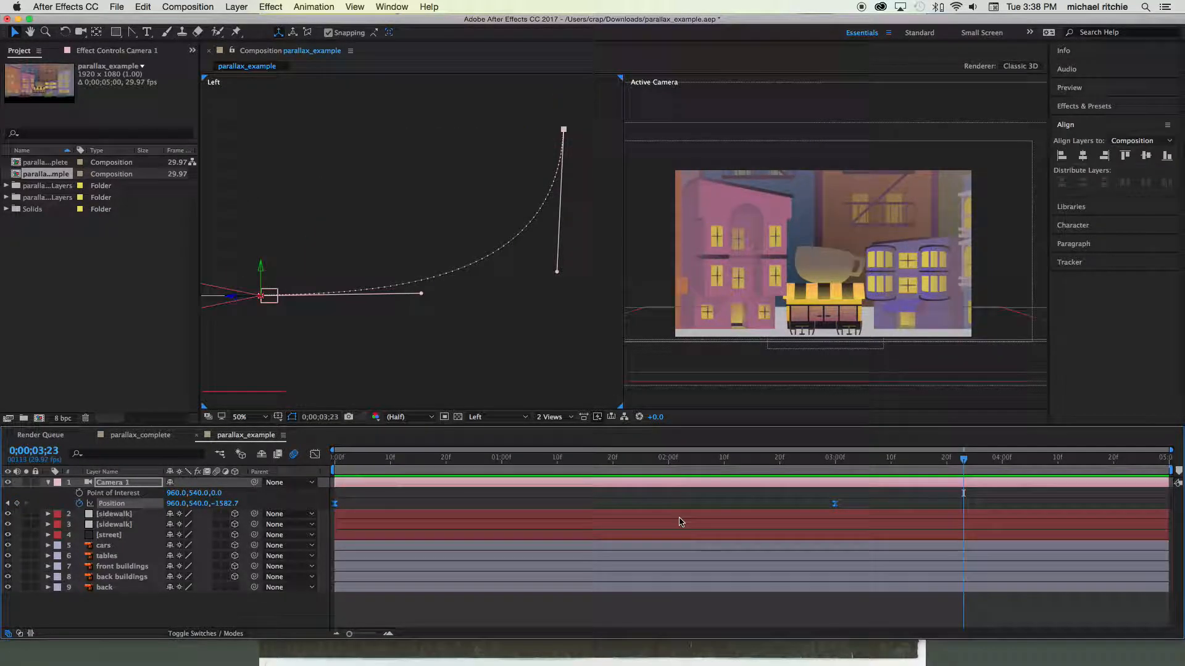
pyautogui.click(790, 463)
pyautogui.moveTo(790, 467); pyautogui.dragTo(334, 460)
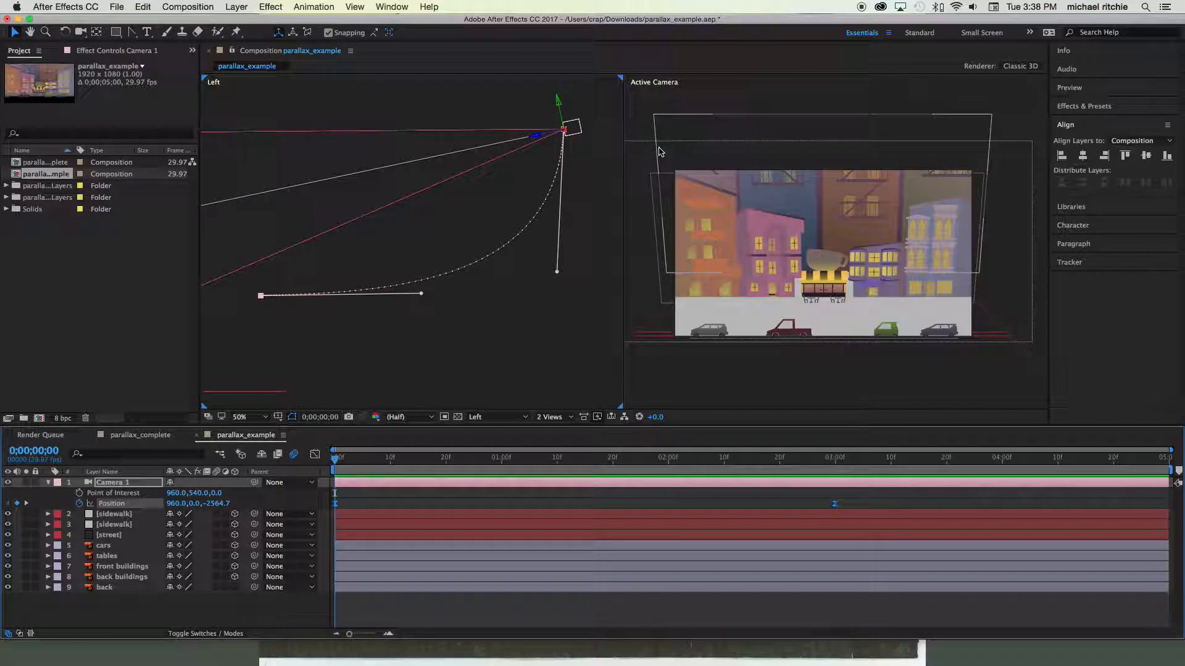
# - Set the auto-orientation of the cars, tables, front buildings and back buildings layers to Orient Towards Camera
pyautogui.scroll(-4, 379, 251)
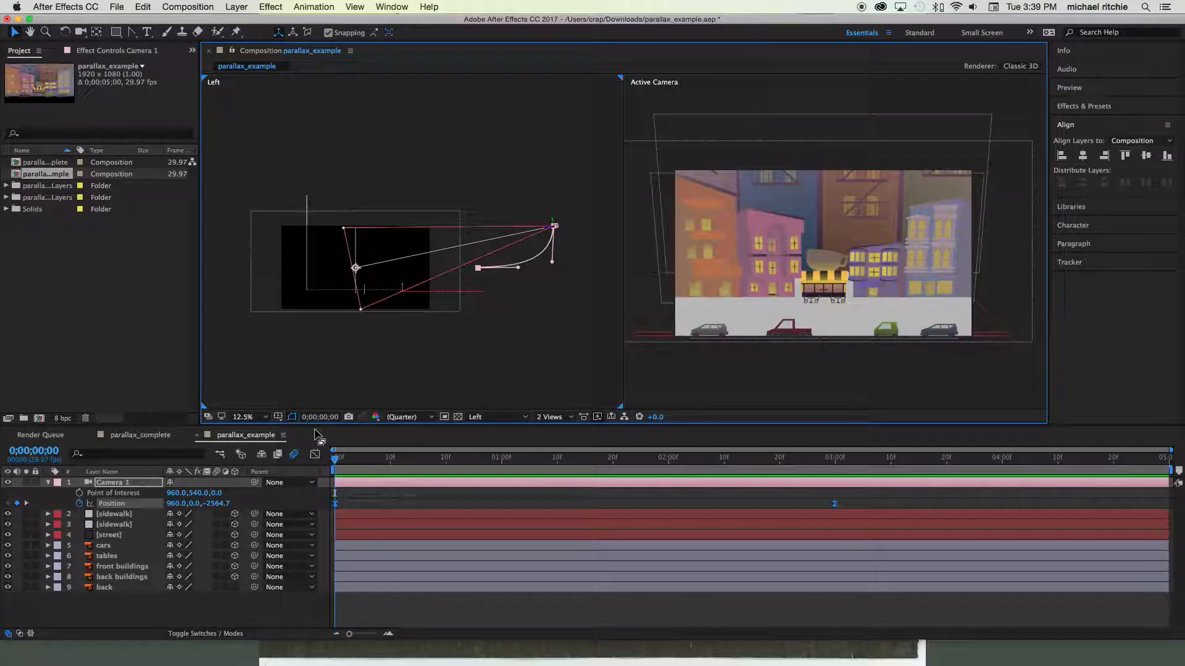
pyautogui.moveTo(106, 547); pyautogui.dragTo(116, 580)
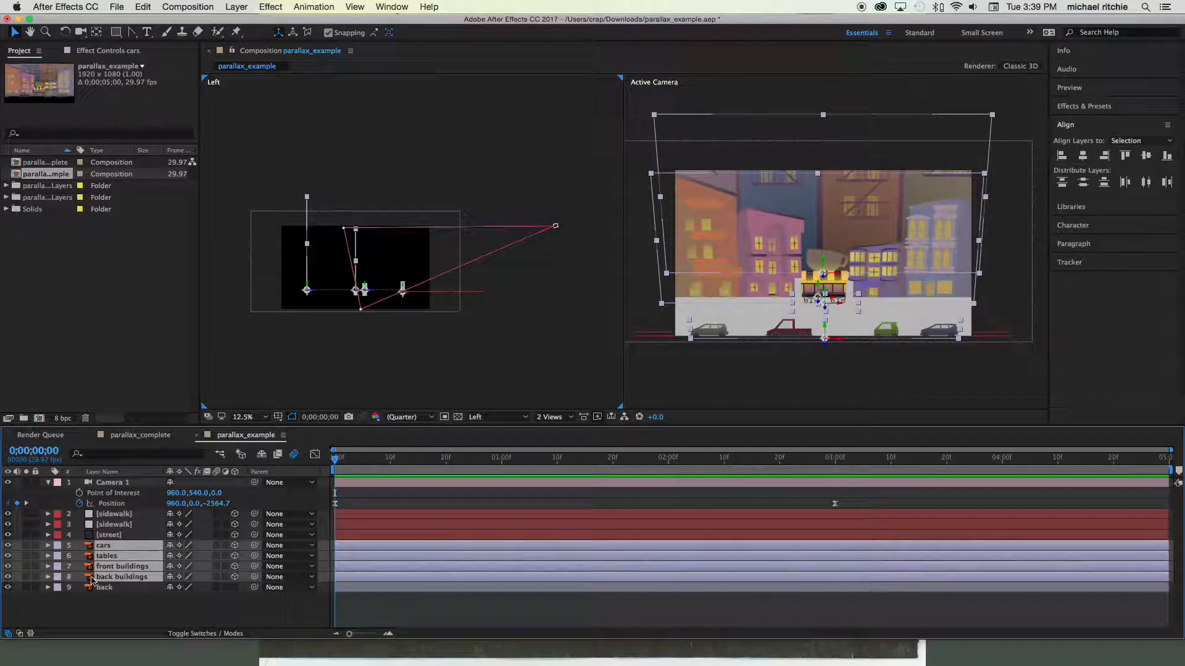
pyautogui.click(242, 8)
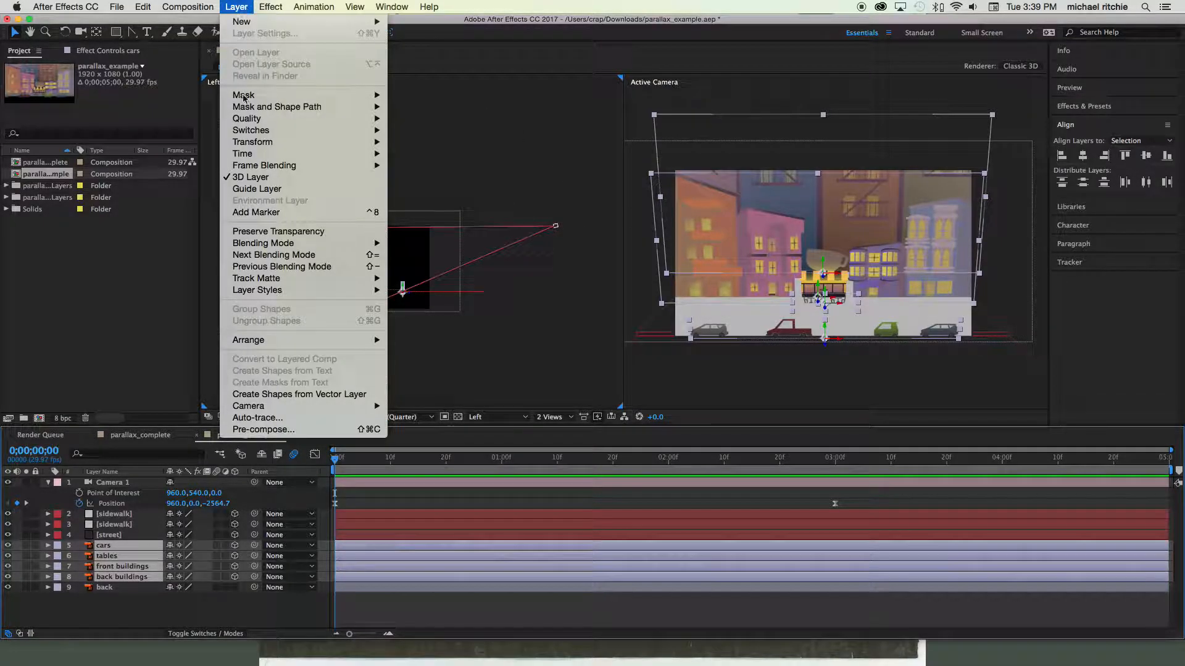
pyautogui.moveTo(254, 143)
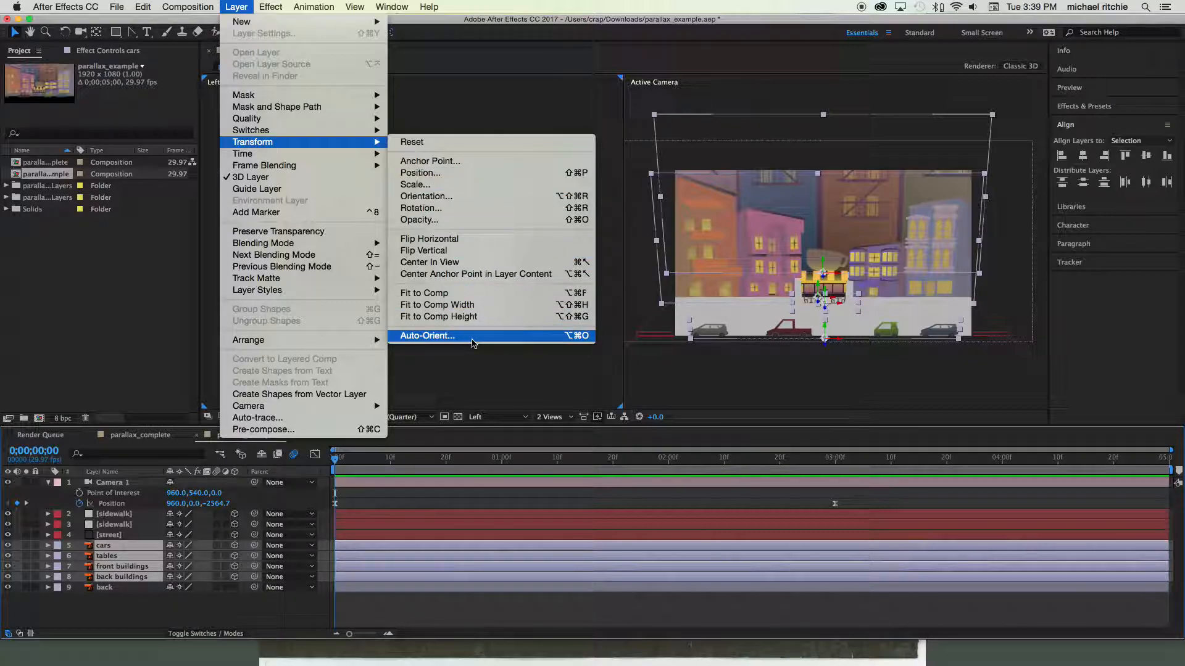
pyautogui.click(472, 339)
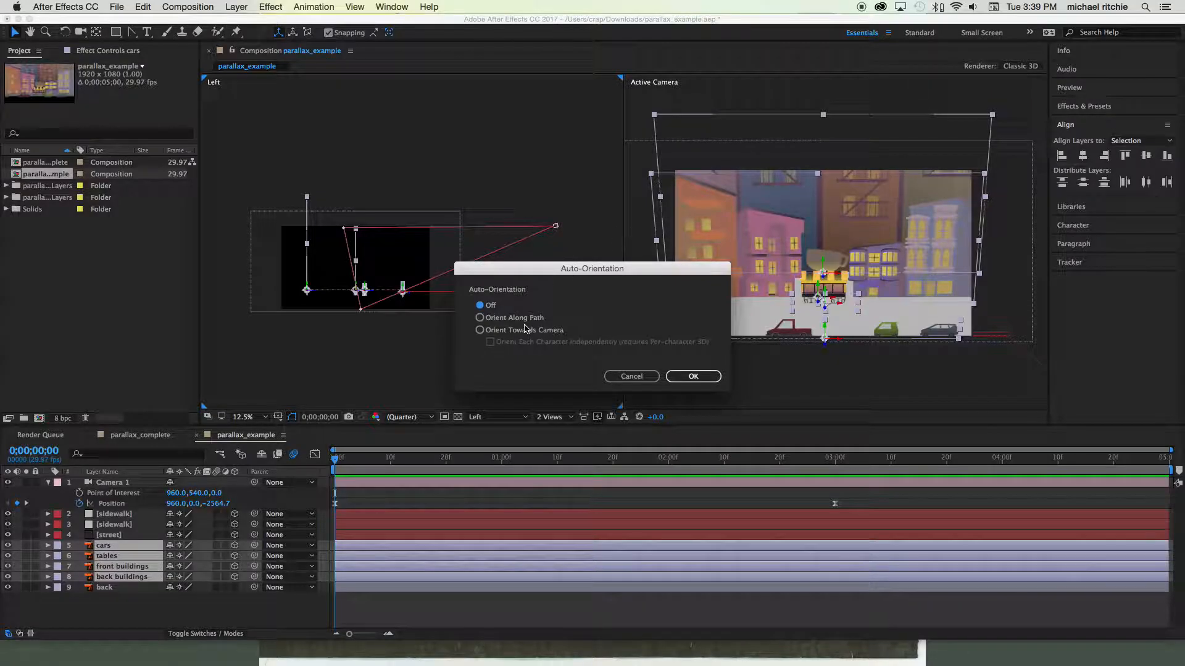
pyautogui.click(491, 332)
pyautogui.click(693, 376)
# - Examine in the Left view how the cars, tables and building layers tilt relative to the camera
pyautogui.press('.')
pyautogui.scroll(2, 344, 311)
pyautogui.scroll(-3, 344, 311)
pyautogui.press('space')
pyautogui.moveTo(336, 294); pyautogui.dragTo(387, 302)
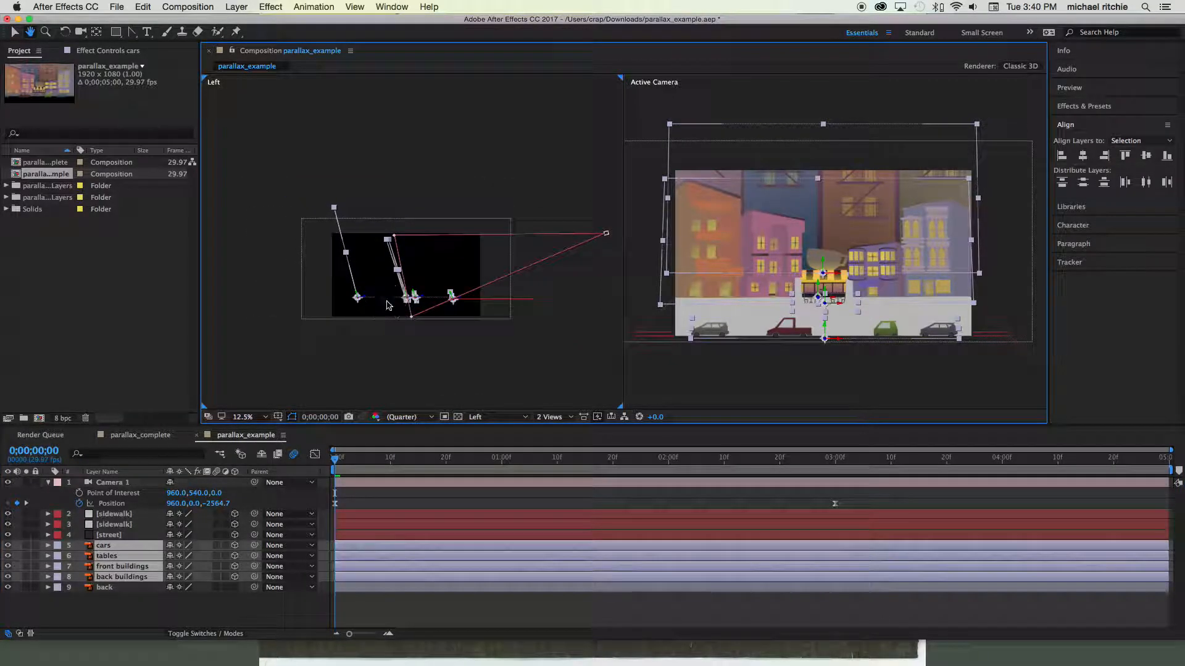
pyautogui.press('.')
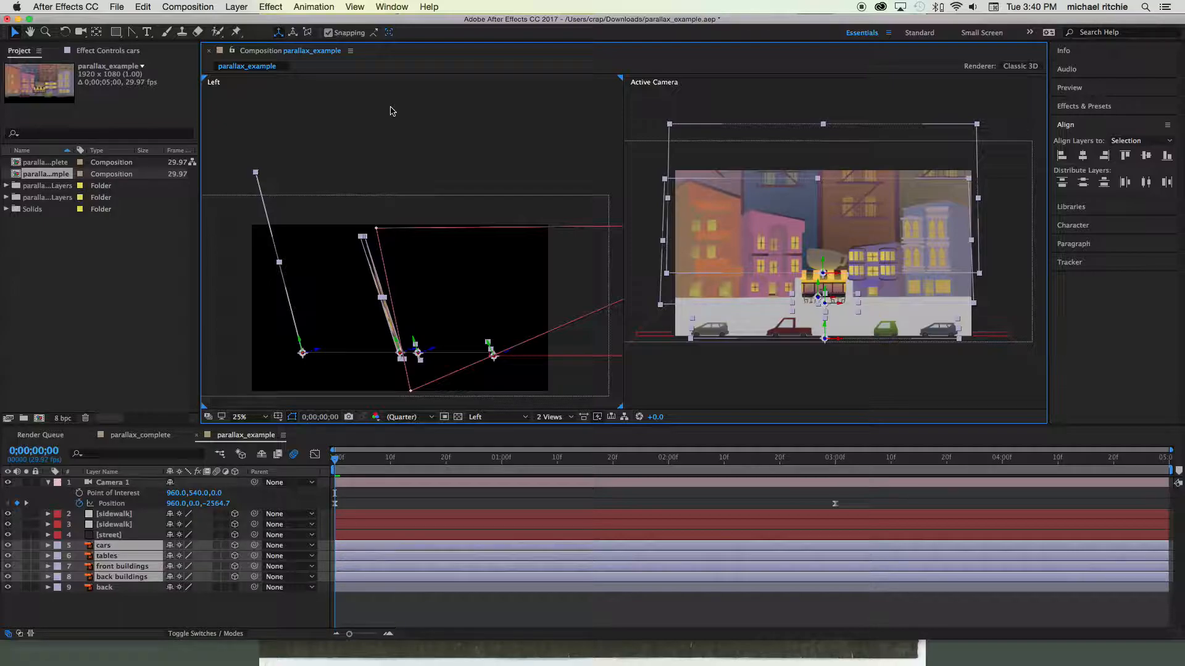
pyautogui.press(',')
pyautogui.press(',')
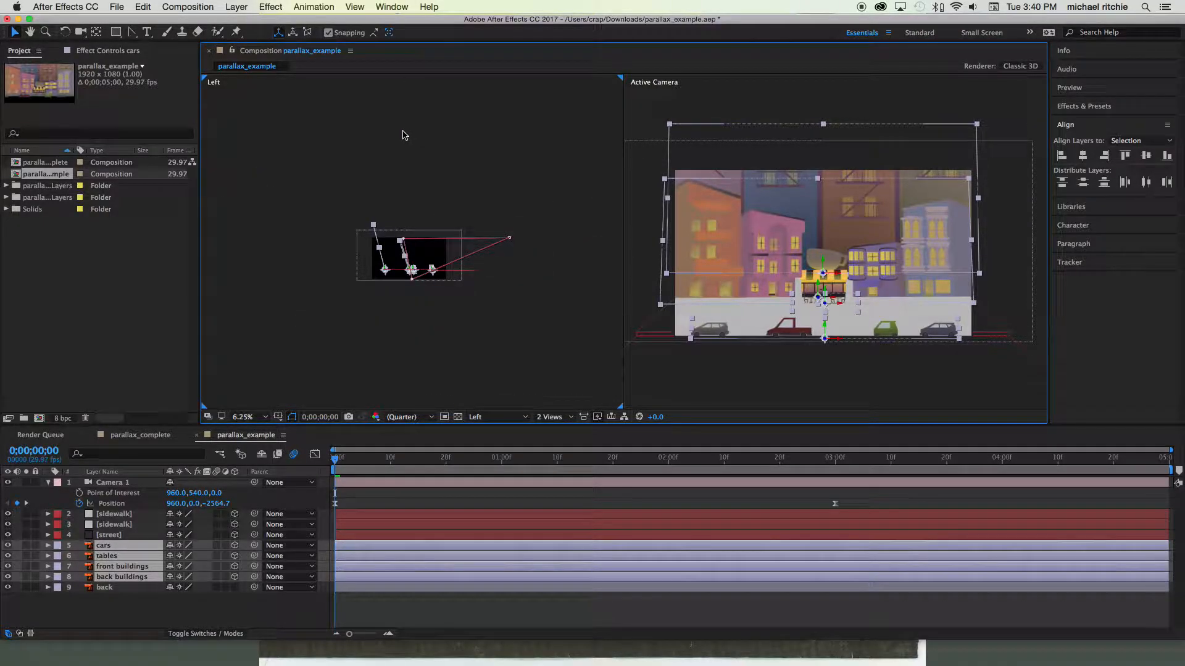
pyautogui.press('.')
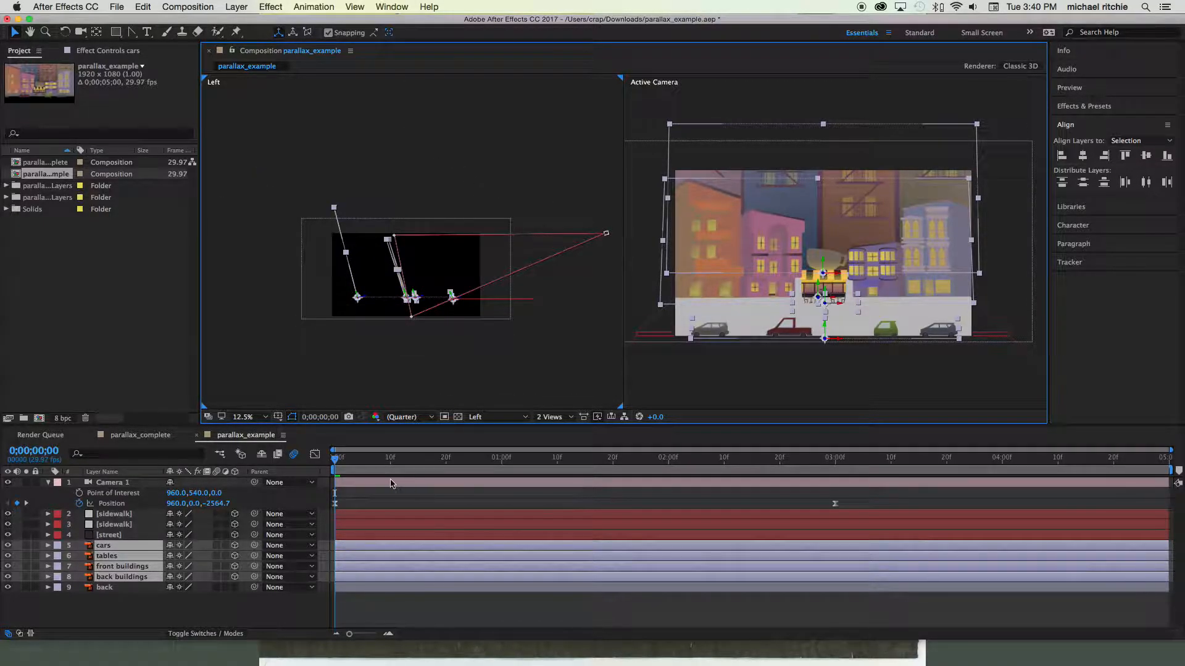
# - Change the composition viewer to a single Active Camera view and preview the camera animation
pyautogui.click(633, 335)
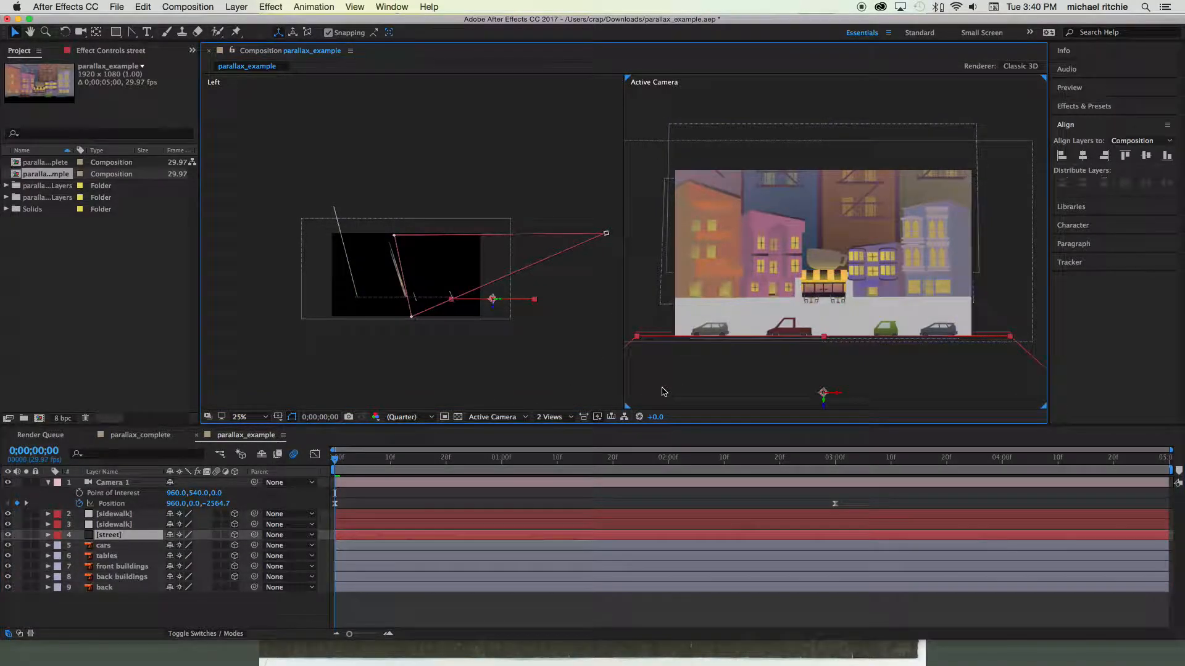
pyautogui.click(554, 417)
pyautogui.click(558, 428)
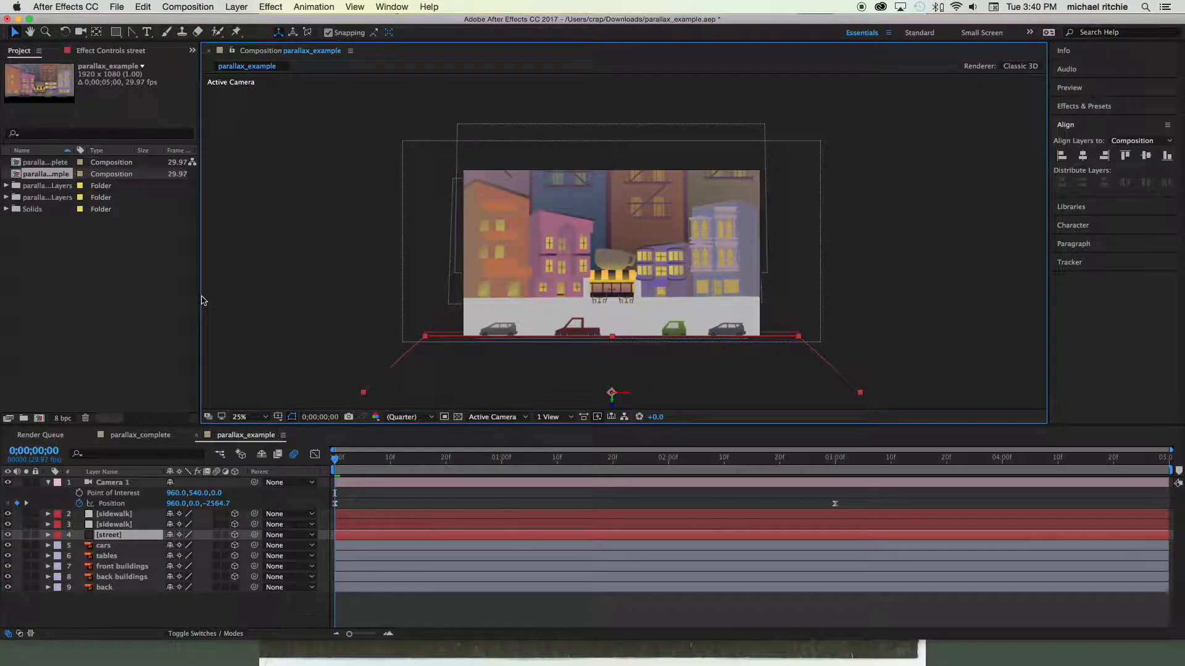
pyautogui.click(263, 297)
pyautogui.press('space')
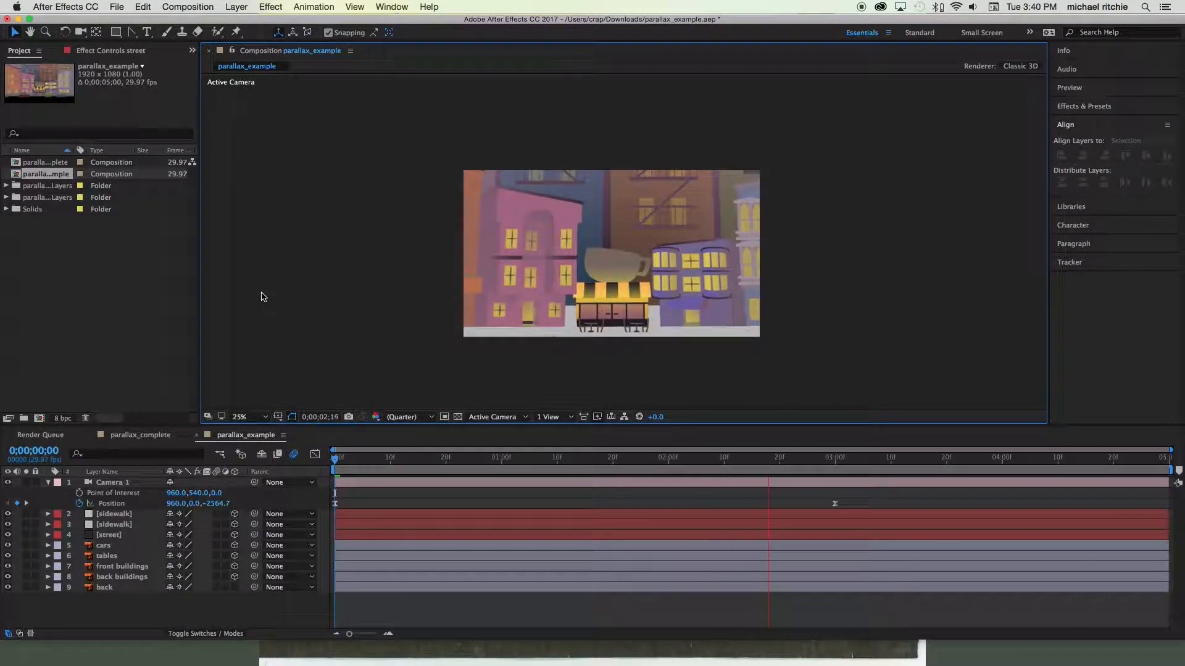
pyautogui.press('space')
# - Maximize the composition viewer, set its magnification to Fit up to 100%, and preview the camera animation at that size
pyautogui.press('.')
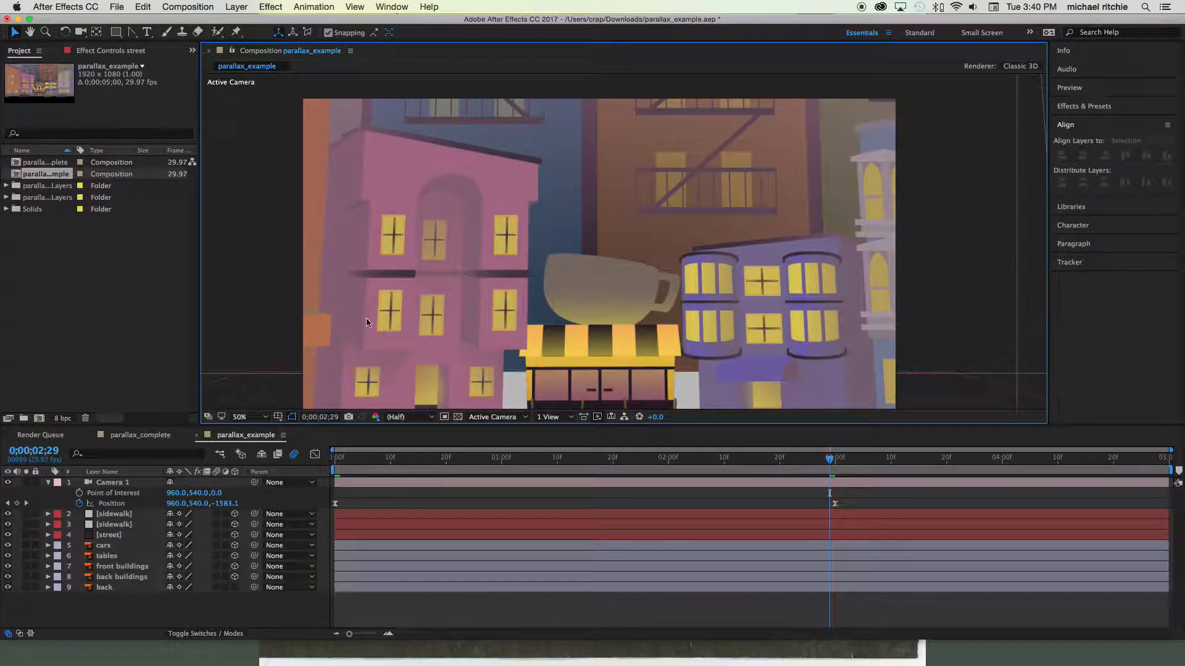
pyautogui.click(250, 318)
pyautogui.press('`')
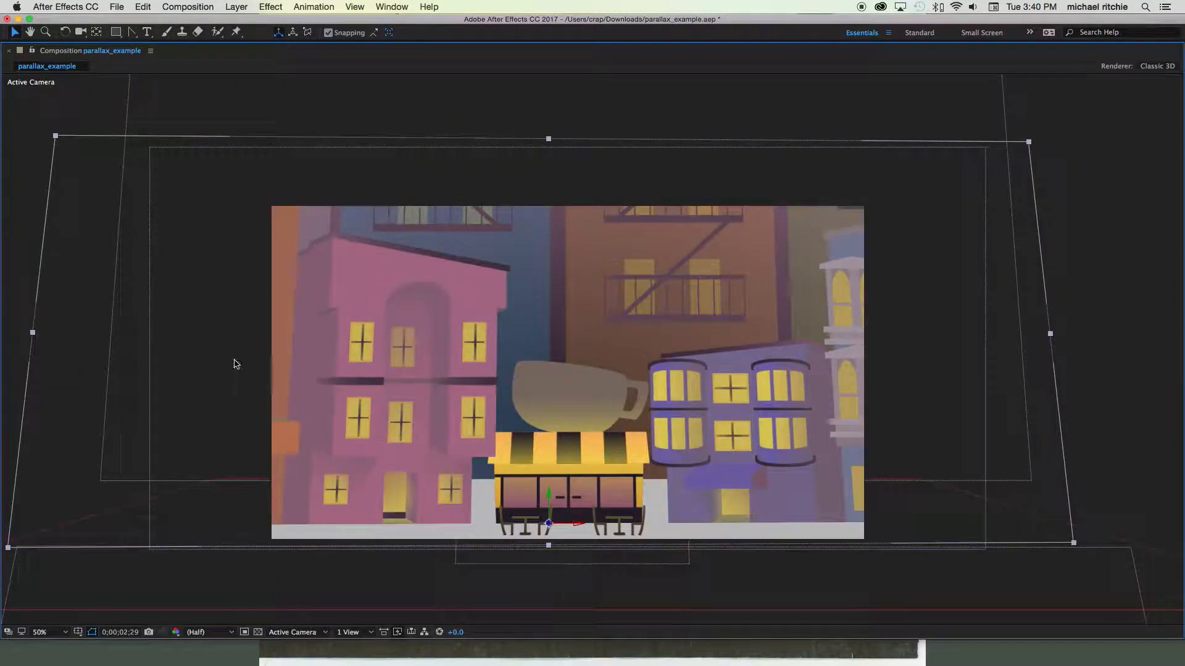
pyautogui.click(45, 631)
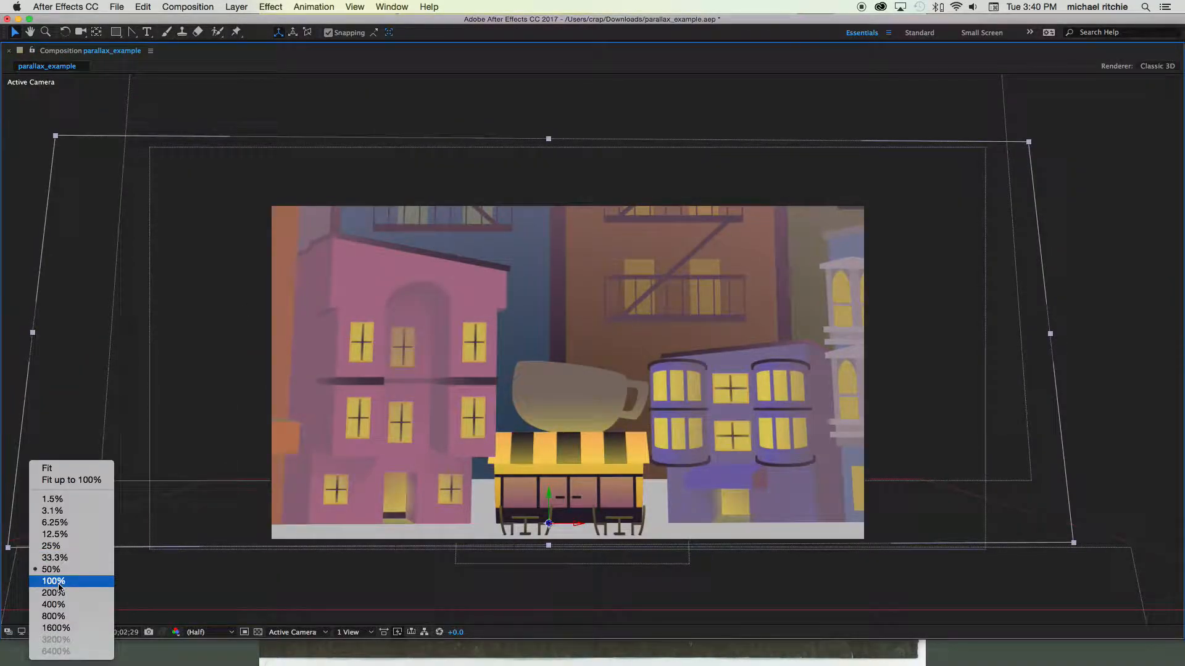
pyautogui.click(65, 481)
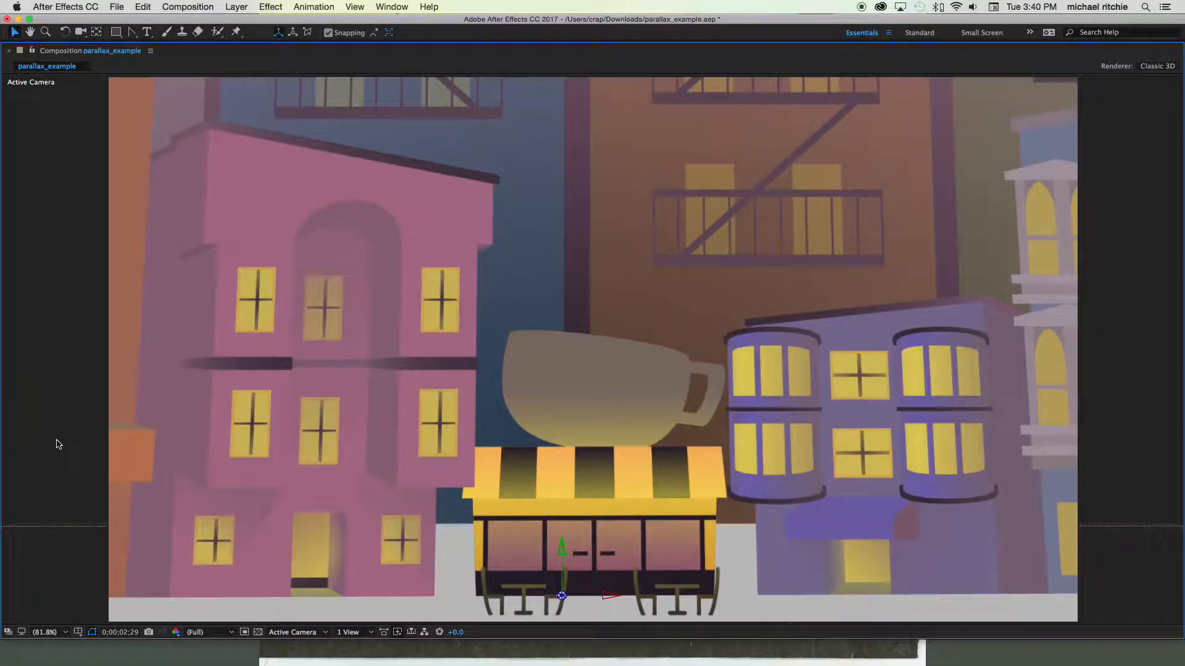
pyautogui.click(58, 445)
pyautogui.click(55, 376)
pyautogui.press('space')
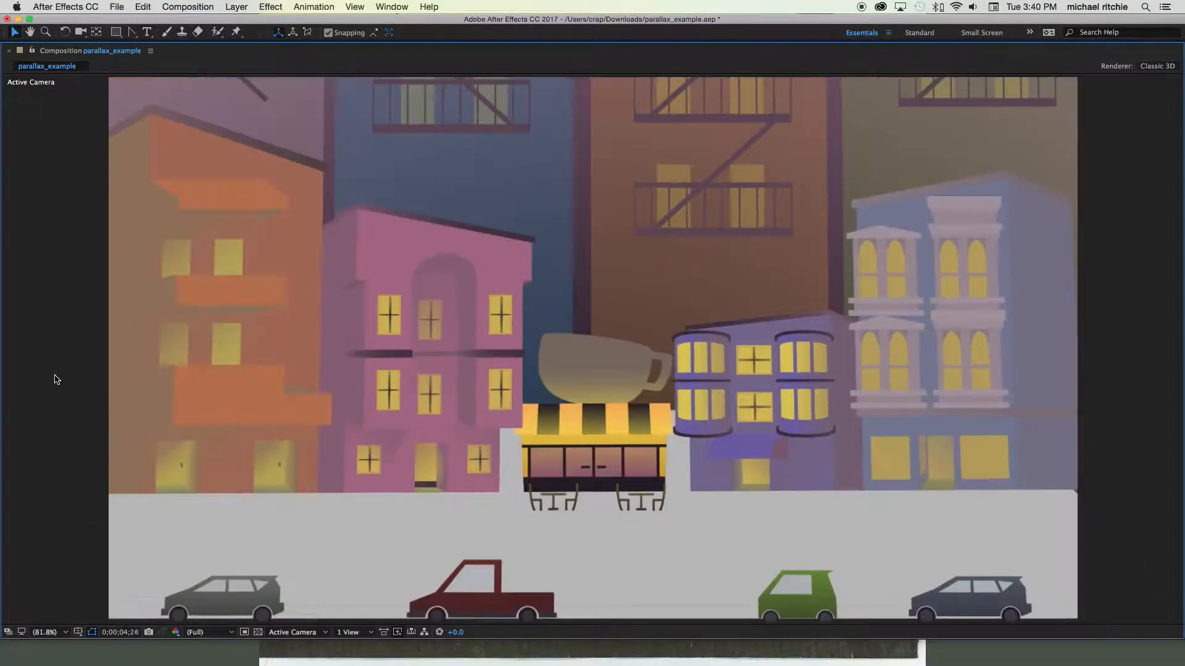